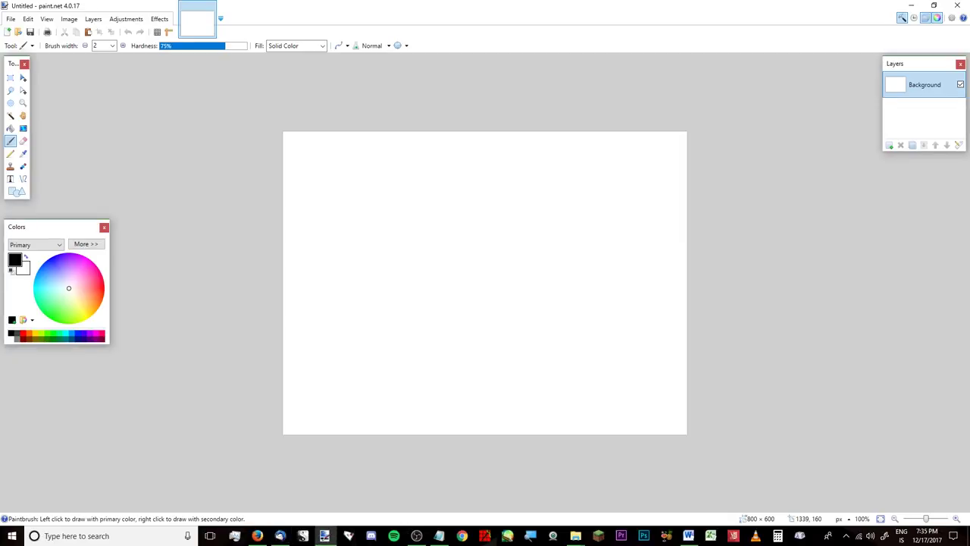
Step: Drag the photo zc6g4ws1.bmp onto the paint.net window
{"action": "left_click_drag", "start_coordinate": [324, 535], "coordinate": [838, 221]}
Step: Open the dropped zc6g4ws1.bmp as an image and scroll over the eagle photo
{"action": "left_click", "coordinate": [474, 273]}
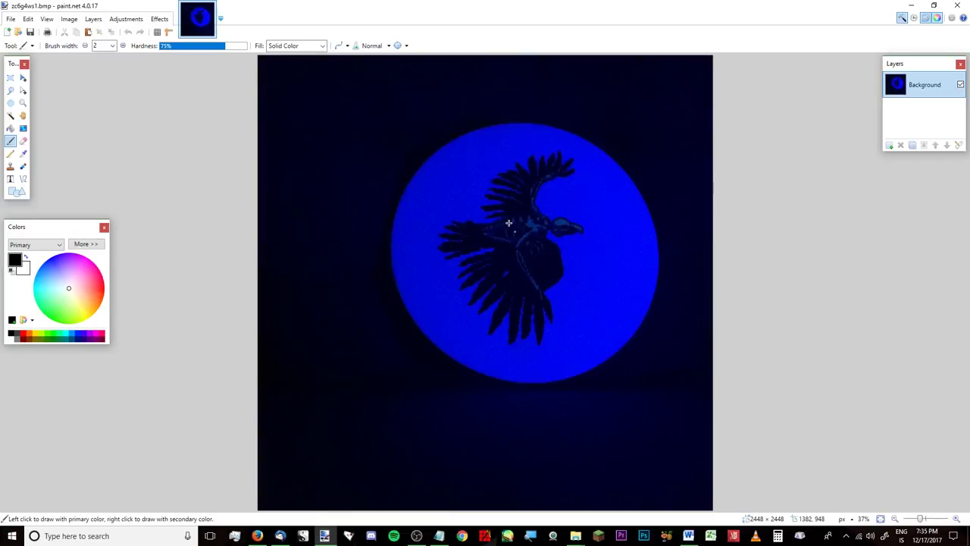
{"action": "scroll", "coordinate": [508, 222], "scroll_direction": "up", "scroll_amount": 8}
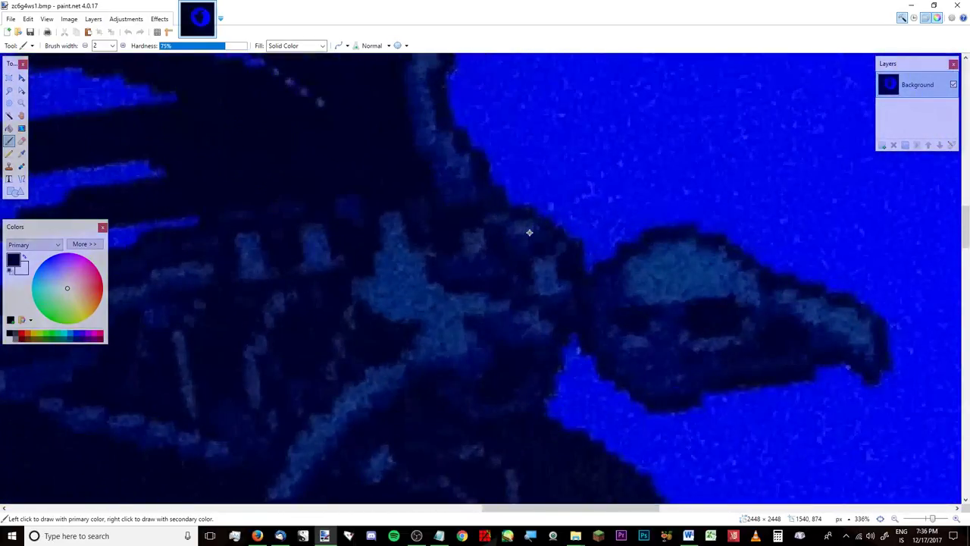
{"action": "scroll", "coordinate": [530, 233], "scroll_direction": "down", "scroll_amount": 4}
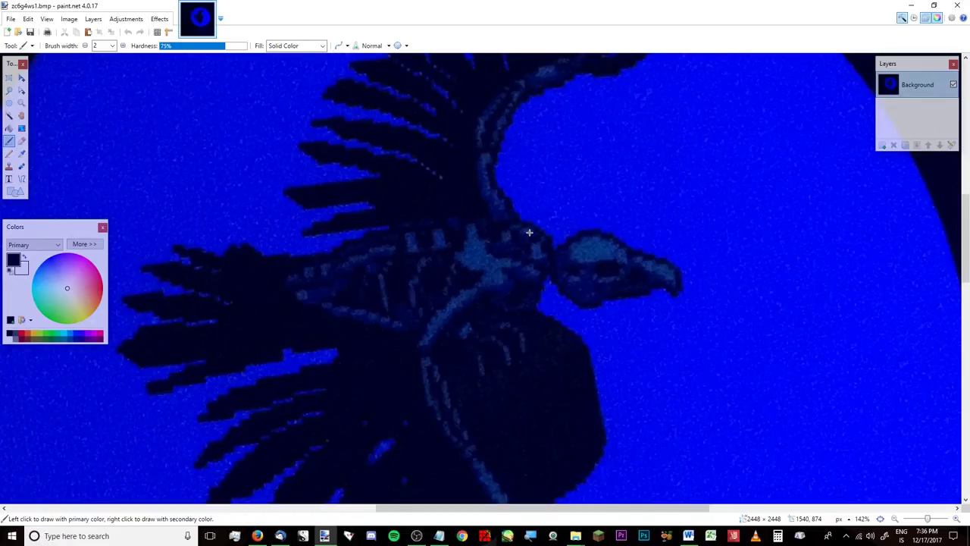
{"action": "scroll", "coordinate": [529, 233], "scroll_direction": "down", "scroll_amount": 2}
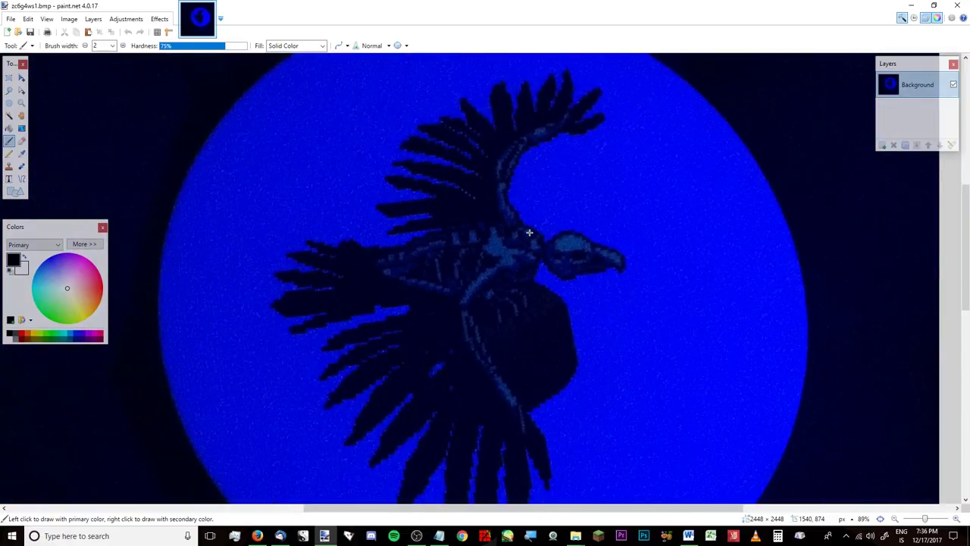
{"action": "scroll", "coordinate": [529, 233], "scroll_direction": "down", "scroll_amount": 1}
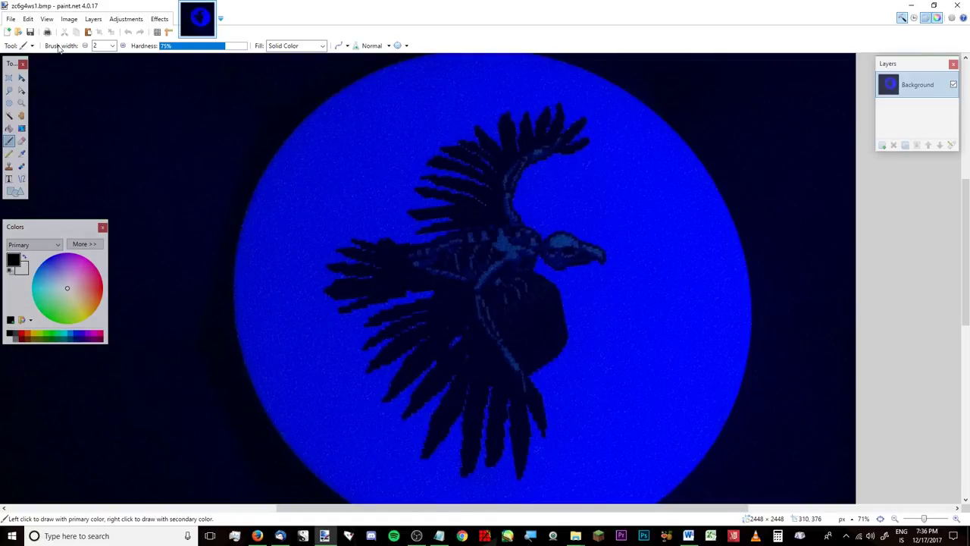
{"action": "left_click", "coordinate": [125, 19]}
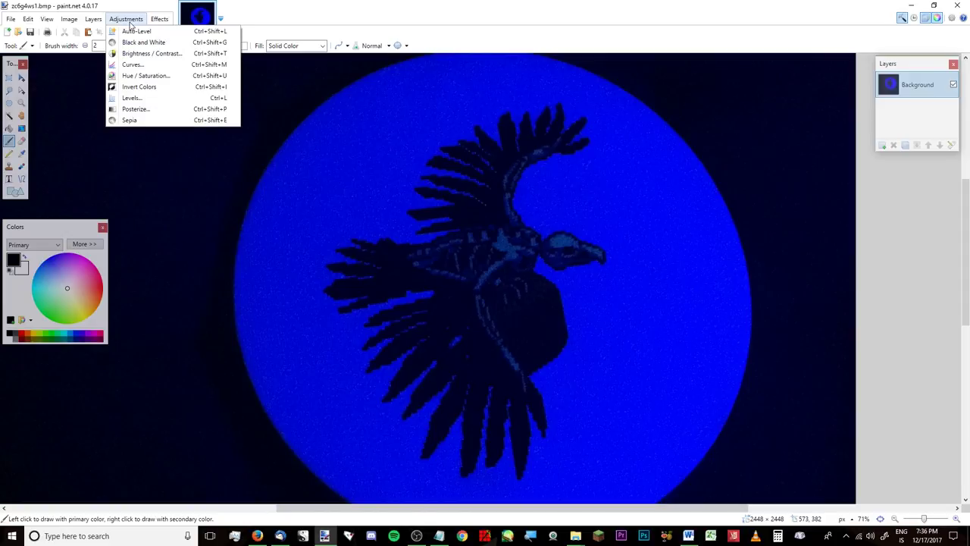
{"action": "left_click", "coordinate": [137, 32]}
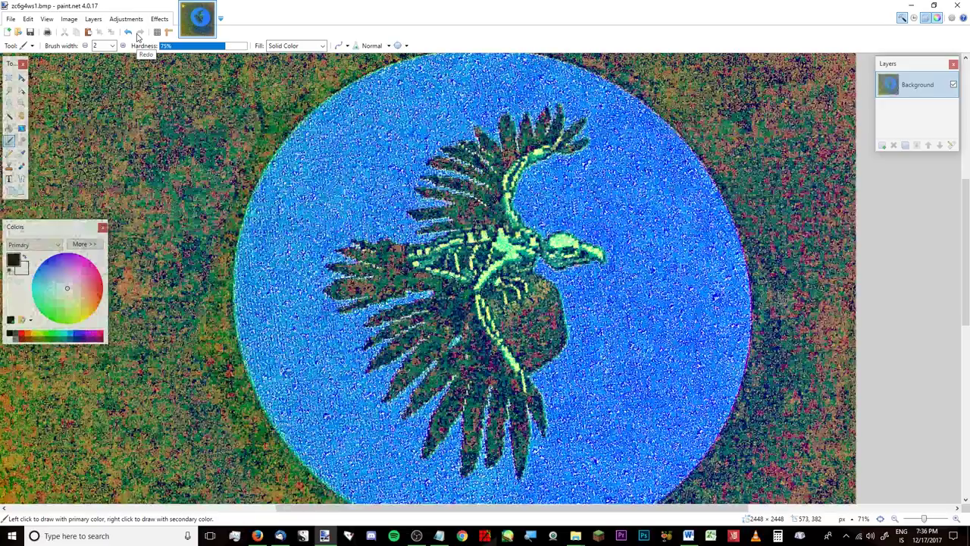
{"action": "key", "text": "ctrl+z"}
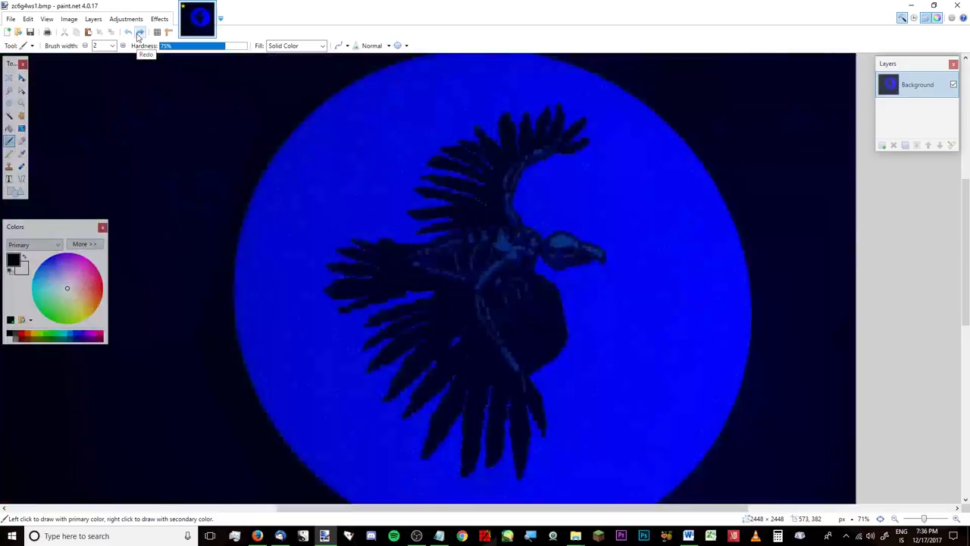
{"action": "left_click", "coordinate": [159, 19]}
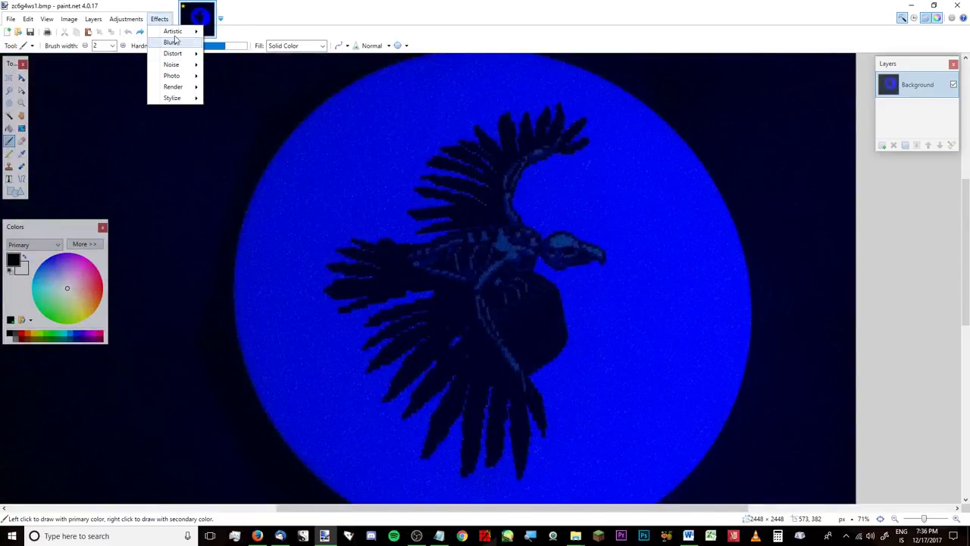
Step: Apply a Luminosity Curves adjustment with two points lifting the curve upward
{"action": "mouse_move", "coordinate": [129, 19]}
{"action": "left_click", "coordinate": [152, 65]}
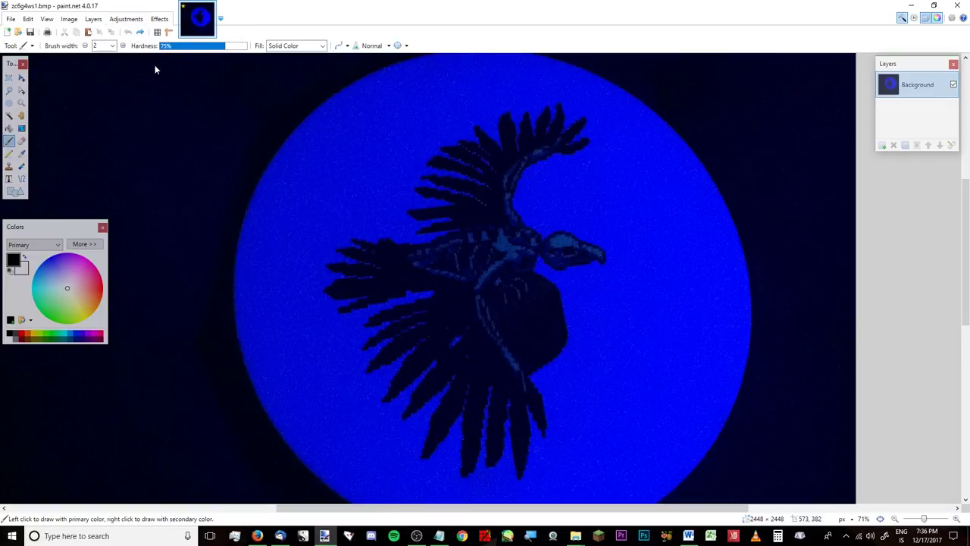
{"action": "left_click_drag", "start_coordinate": [488, 155], "coordinate": [768, 113]}
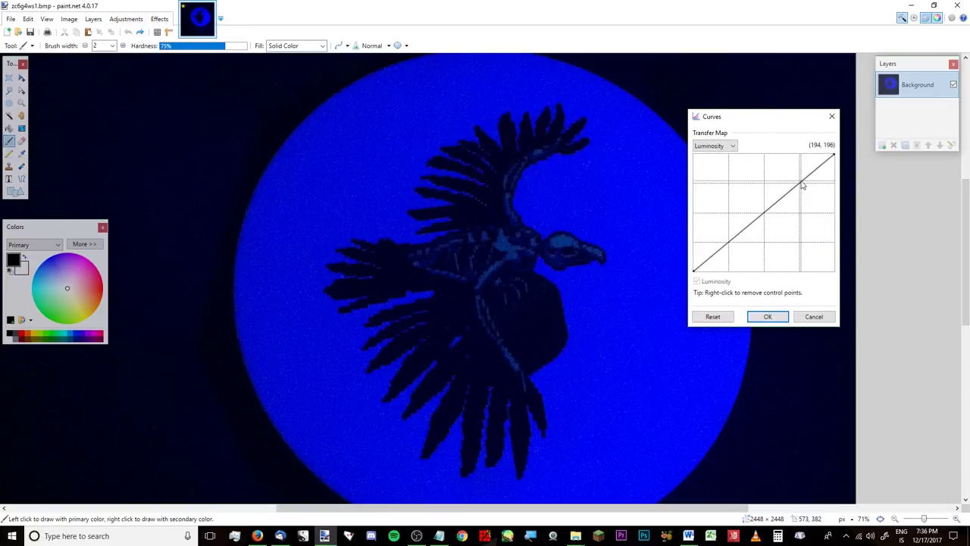
{"action": "left_click_drag", "start_coordinate": [802, 184], "coordinate": [786, 168]}
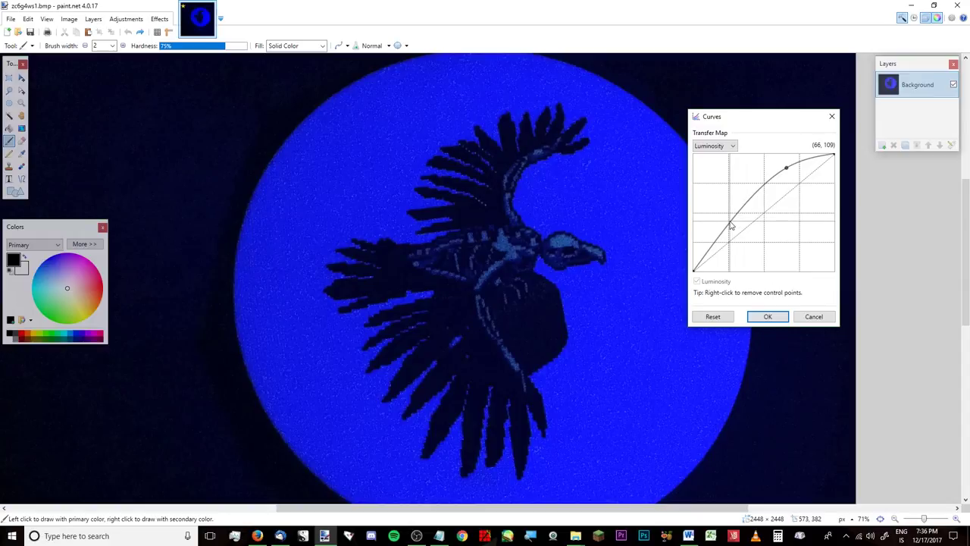
{"action": "left_click_drag", "start_coordinate": [735, 224], "coordinate": [725, 217]}
{"action": "mouse_move", "coordinate": [786, 169]}
{"action": "left_mouse_down"}
{"action": "mouse_move", "coordinate": [793, 182]}
{"action": "mouse_move", "coordinate": [788, 175]}
{"action": "left_mouse_up"}
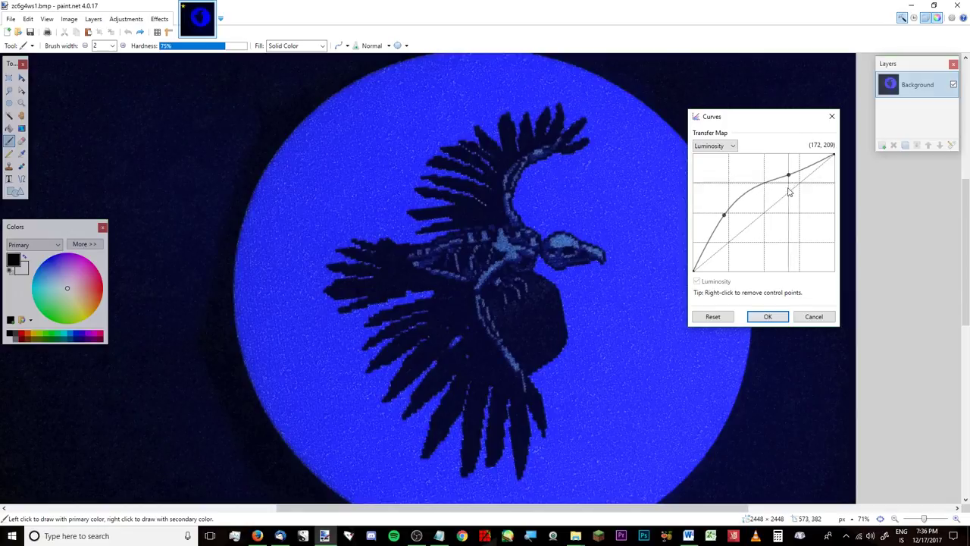
{"action": "left_click", "coordinate": [781, 317]}
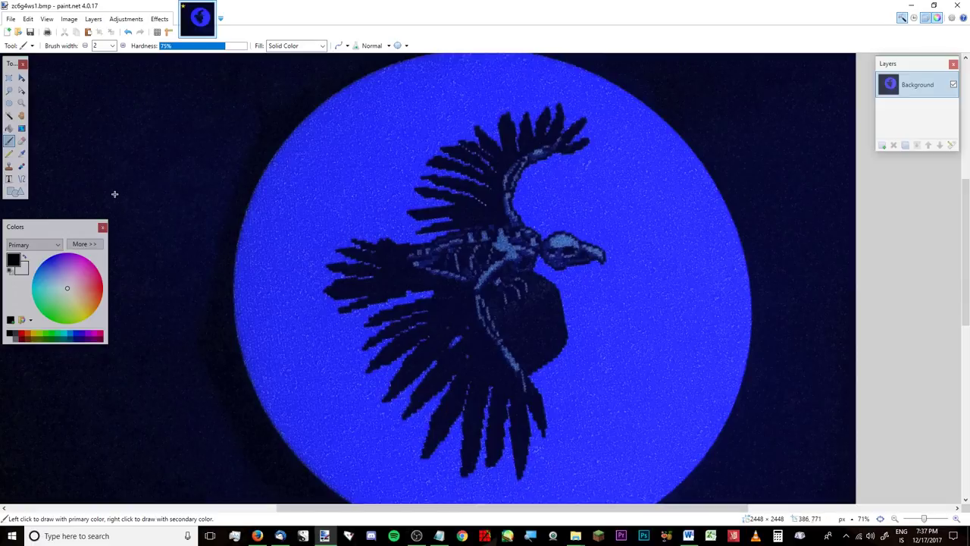
Step: Sample the dark background colour, switch to the Paintbrush, and try widths 50, 450, 1000, 700
{"action": "left_click", "coordinate": [21, 153]}
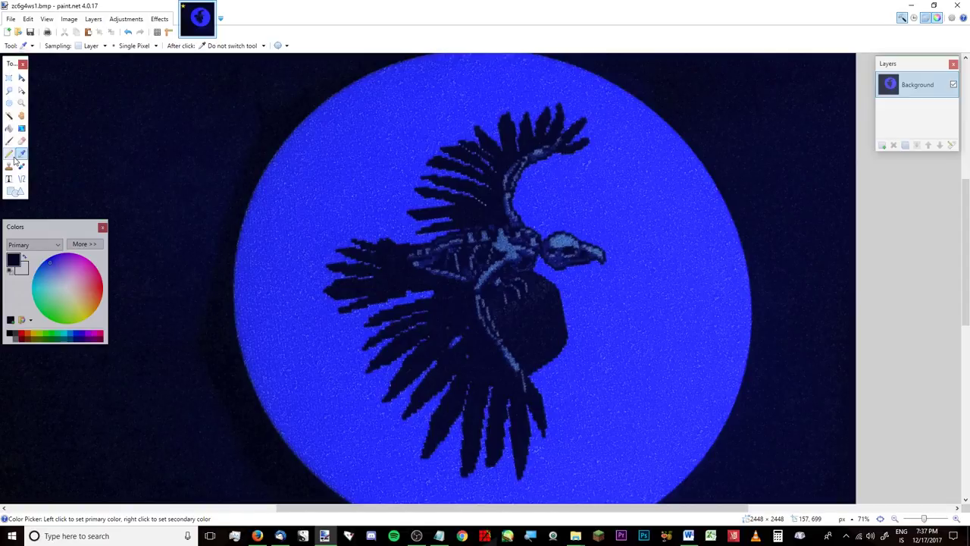
{"action": "left_click", "coordinate": [10, 142]}
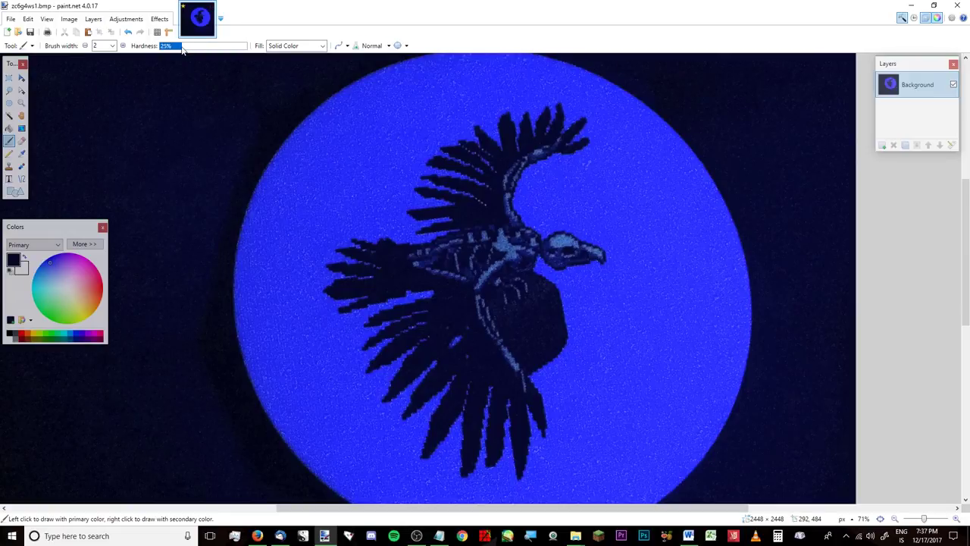
{"action": "left_click", "coordinate": [112, 46]}
{"action": "left_click", "coordinate": [107, 215]}
{"action": "left_click", "coordinate": [112, 46]}
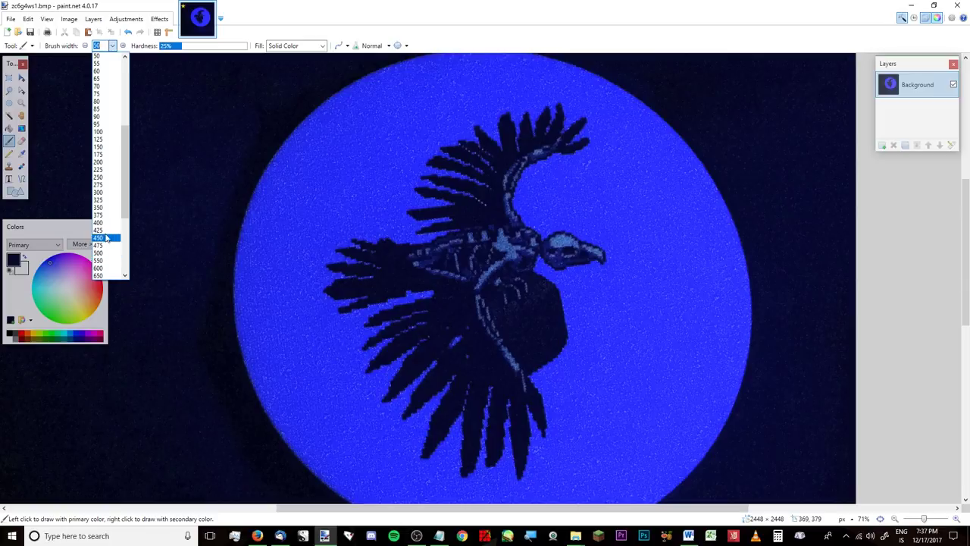
{"action": "left_click", "coordinate": [106, 238]}
{"action": "left_click", "coordinate": [112, 46]}
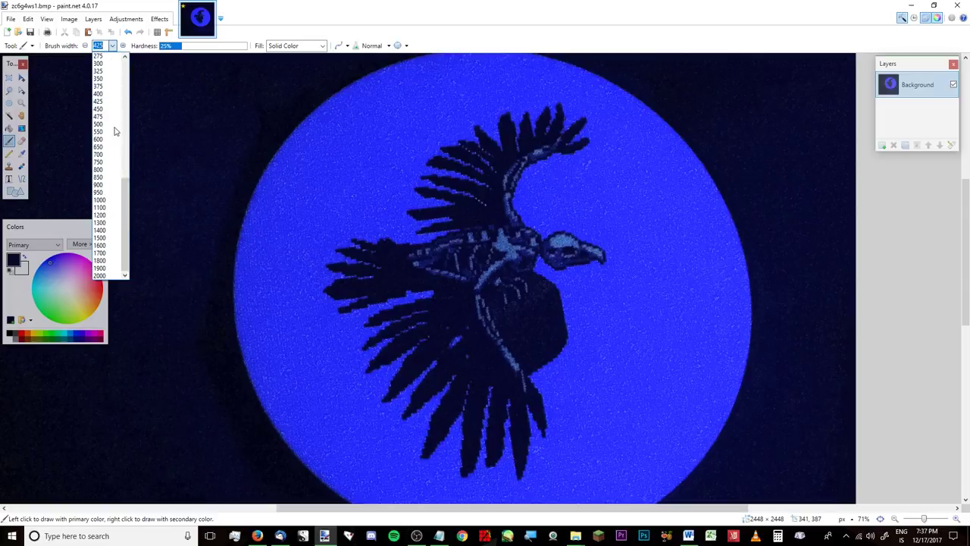
{"action": "left_click", "coordinate": [101, 199]}
{"action": "left_click", "coordinate": [112, 45]}
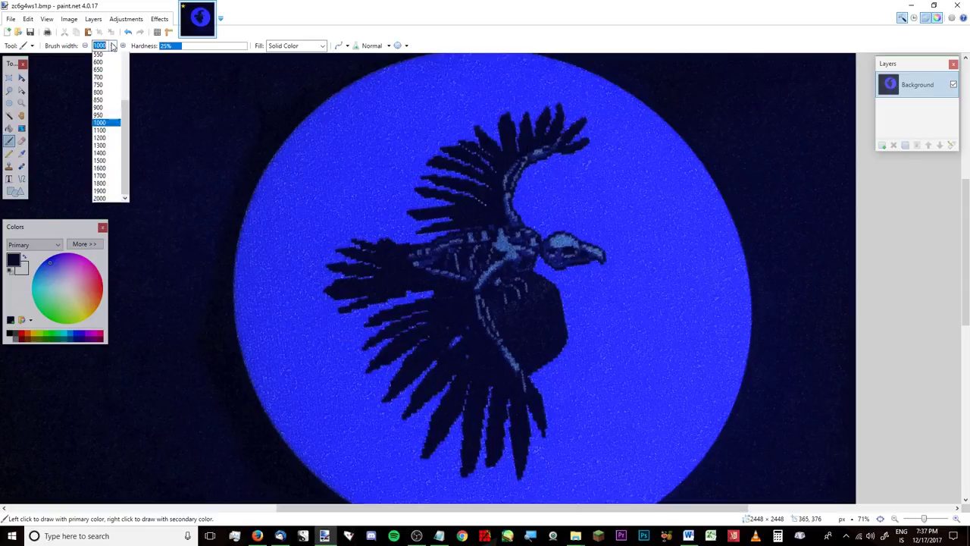
{"action": "left_click", "coordinate": [104, 156]}
Step: Set the brush width to 175 and paint dark over the disc left of the wing
{"action": "scroll", "coordinate": [108, 145], "scroll_direction": "up", "scroll_amount": 6}
{"action": "scroll", "coordinate": [144, 194], "scroll_direction": "down", "scroll_amount": 3}
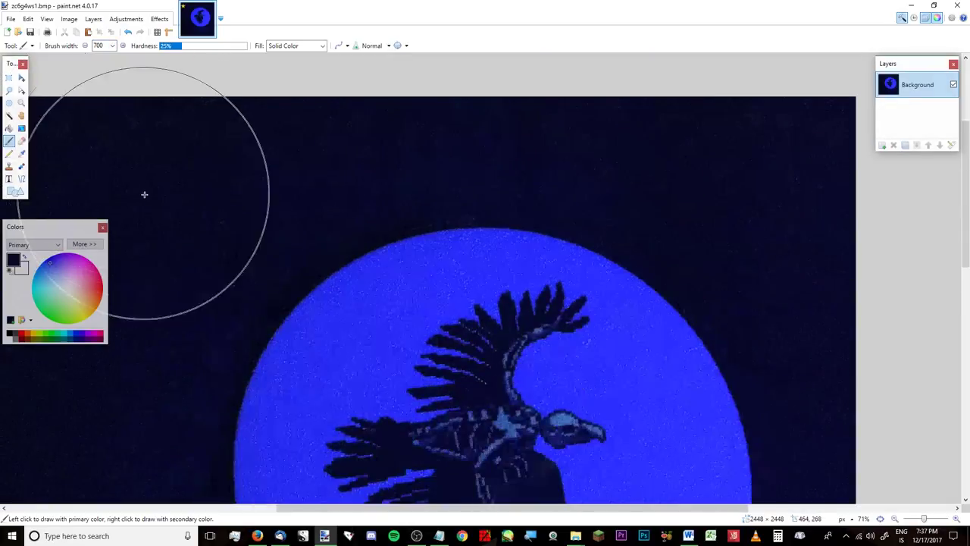
{"action": "scroll", "coordinate": [144, 194], "scroll_direction": "down", "scroll_amount": 4}
{"action": "left_click", "coordinate": [112, 45]}
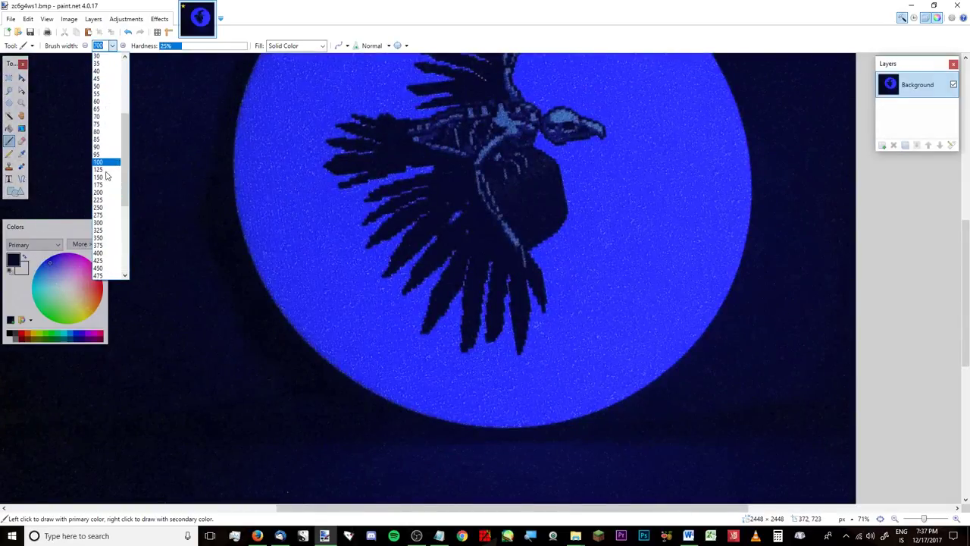
{"action": "left_click", "coordinate": [104, 184]}
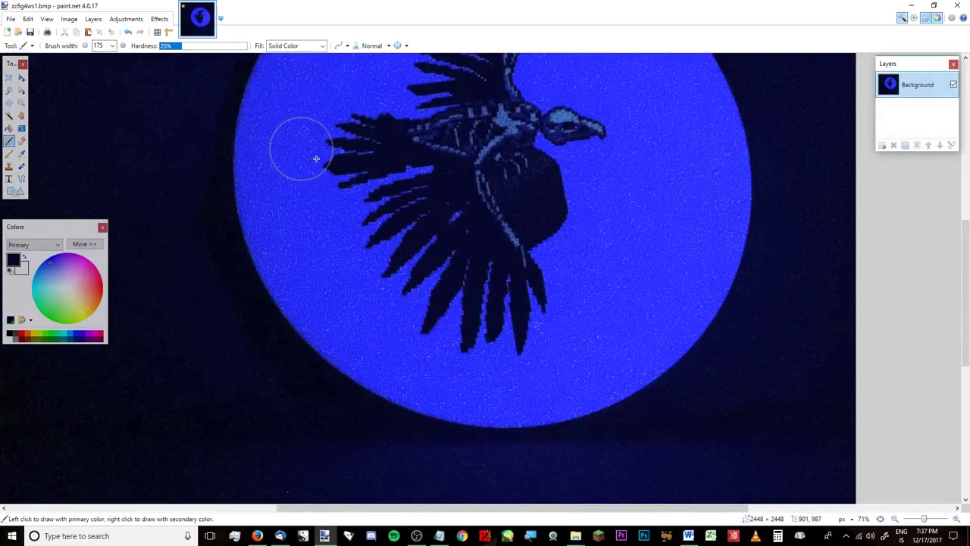
{"action": "mouse_move", "coordinate": [316, 158]}
{"action": "left_mouse_down"}
{"action": "mouse_move", "coordinate": [306, 167]}
{"action": "mouse_move", "coordinate": [325, 189]}
{"action": "mouse_move", "coordinate": [360, 143]}
{"action": "mouse_move", "coordinate": [370, 190]}
{"action": "mouse_move", "coordinate": [219, 265]}
{"action": "mouse_move", "coordinate": [238, 182]}
{"action": "mouse_move", "coordinate": [178, 253]}
{"action": "mouse_move", "coordinate": [282, 314]}
{"action": "mouse_move", "coordinate": [384, 225]}
{"action": "mouse_move", "coordinate": [202, 288]}
{"action": "mouse_move", "coordinate": [388, 360]}
{"action": "mouse_move", "coordinate": [230, 281]}
{"action": "mouse_move", "coordinate": [316, 359]}
{"action": "mouse_move", "coordinate": [455, 420]}
{"action": "mouse_move", "coordinate": [489, 409]}
{"action": "mouse_move", "coordinate": [660, 435]}
{"action": "left_mouse_up"}
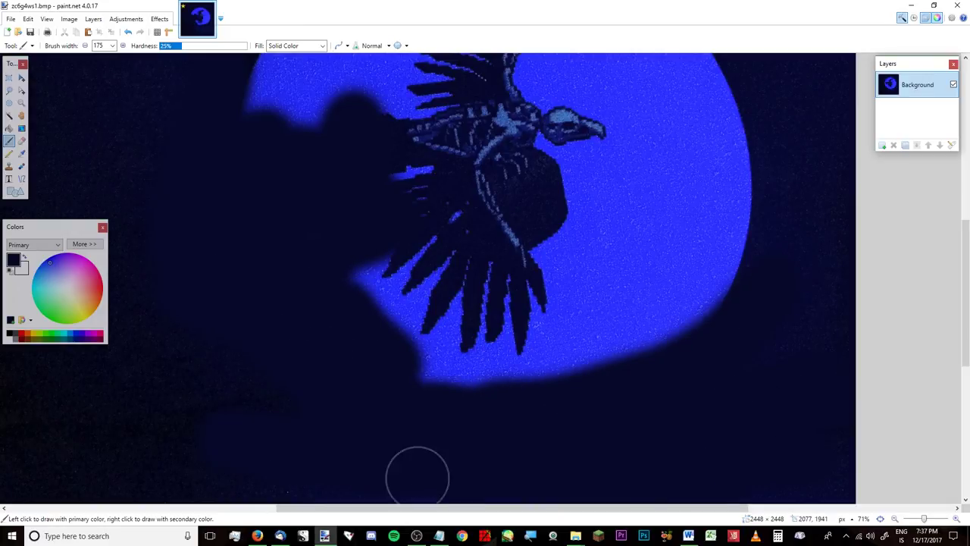
Step: Paint dark over the blue feather highlights near the wing and the moon's lower-right edge
{"action": "scroll", "coordinate": [417, 475], "scroll_direction": "down", "scroll_amount": 3}
{"action": "scroll", "coordinate": [439, 359], "scroll_direction": "up", "scroll_amount": 5}
{"action": "scroll", "coordinate": [426, 384], "scroll_direction": "down", "scroll_amount": 1}
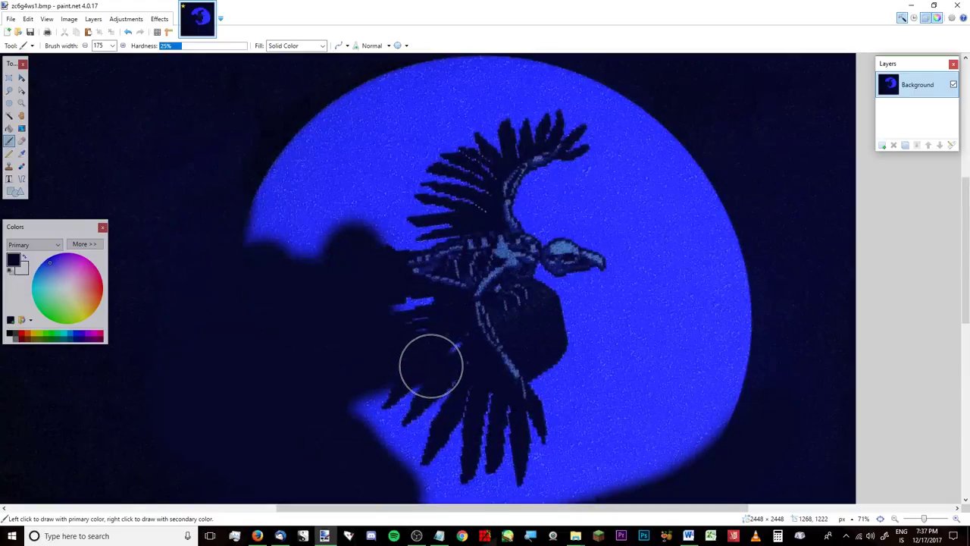
{"action": "mouse_move", "coordinate": [431, 365]}
{"action": "left_mouse_down"}
{"action": "mouse_move", "coordinate": [445, 343]}
{"action": "mouse_move", "coordinate": [437, 325]}
{"action": "mouse_move", "coordinate": [379, 323]}
{"action": "mouse_move", "coordinate": [426, 324]}
{"action": "mouse_move", "coordinate": [389, 322]}
{"action": "mouse_move", "coordinate": [420, 323]}
{"action": "mouse_move", "coordinate": [435, 397]}
{"action": "mouse_move", "coordinate": [469, 445]}
{"action": "mouse_move", "coordinate": [511, 453]}
{"action": "mouse_move", "coordinate": [466, 395]}
{"action": "mouse_move", "coordinate": [484, 429]}
{"action": "mouse_move", "coordinate": [522, 446]}
{"action": "mouse_move", "coordinate": [499, 434]}
{"action": "mouse_move", "coordinate": [518, 444]}
{"action": "mouse_move", "coordinate": [514, 436]}
{"action": "mouse_move", "coordinate": [433, 434]}
{"action": "mouse_move", "coordinate": [386, 384]}
{"action": "mouse_move", "coordinate": [384, 444]}
{"action": "mouse_move", "coordinate": [347, 433]}
{"action": "left_mouse_up"}
{"action": "scroll", "coordinate": [558, 502], "scroll_direction": "down", "scroll_amount": 4}
{"action": "scroll", "coordinate": [478, 405], "scroll_direction": "up", "scroll_amount": 4}
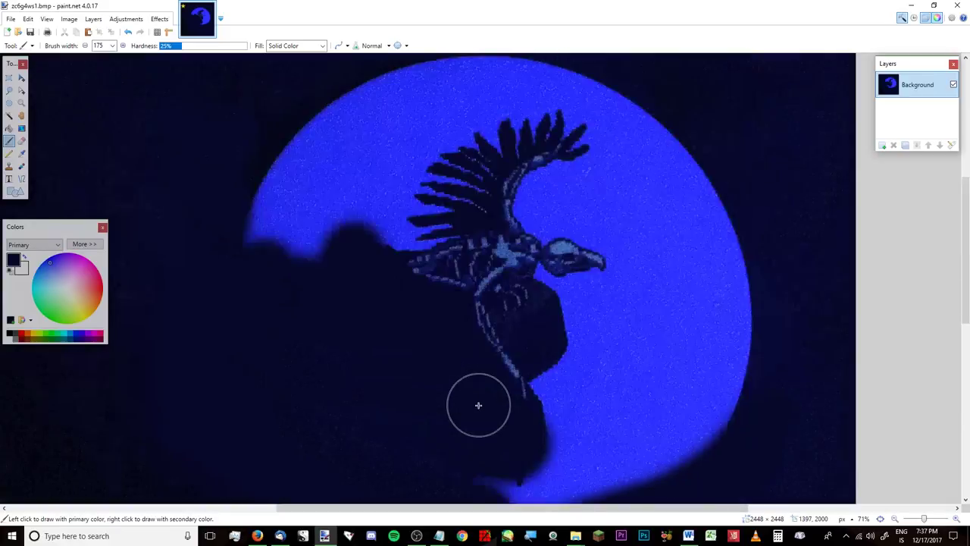
{"action": "scroll", "coordinate": [479, 404], "scroll_direction": "down", "scroll_amount": 3}
{"action": "mouse_move", "coordinate": [453, 335]}
{"action": "left_mouse_down"}
{"action": "mouse_move", "coordinate": [540, 387]}
{"action": "mouse_move", "coordinate": [425, 412]}
{"action": "mouse_move", "coordinate": [610, 373]}
{"action": "mouse_move", "coordinate": [712, 314]}
{"action": "left_mouse_up"}
{"action": "mouse_move", "coordinate": [596, 216]}
{"action": "left_mouse_down"}
{"action": "mouse_move", "coordinate": [568, 235]}
{"action": "mouse_move", "coordinate": [563, 224]}
{"action": "left_mouse_up"}
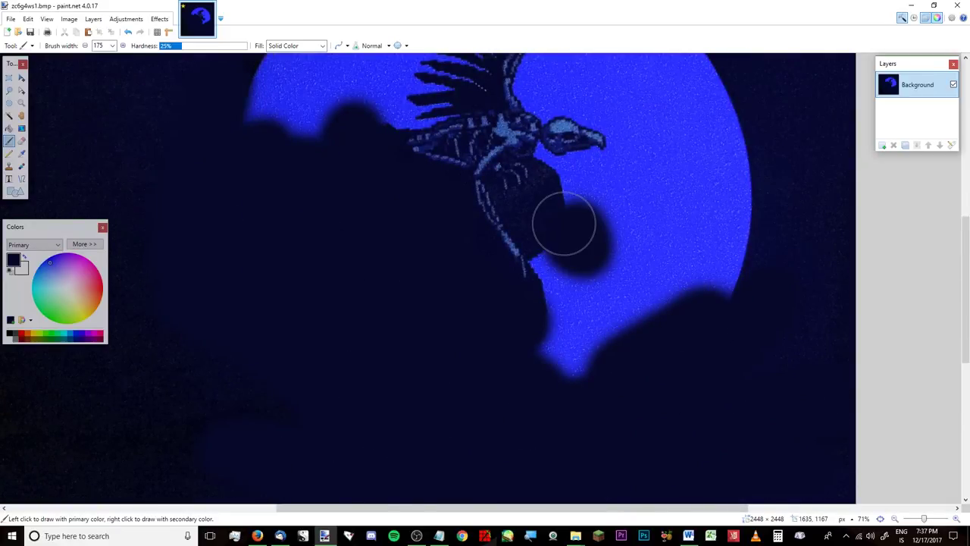
Step: Harden the brush to paint below the body, then soften it to darken the upper wing
{"action": "left_click_drag", "start_coordinate": [183, 47], "coordinate": [211, 50]}
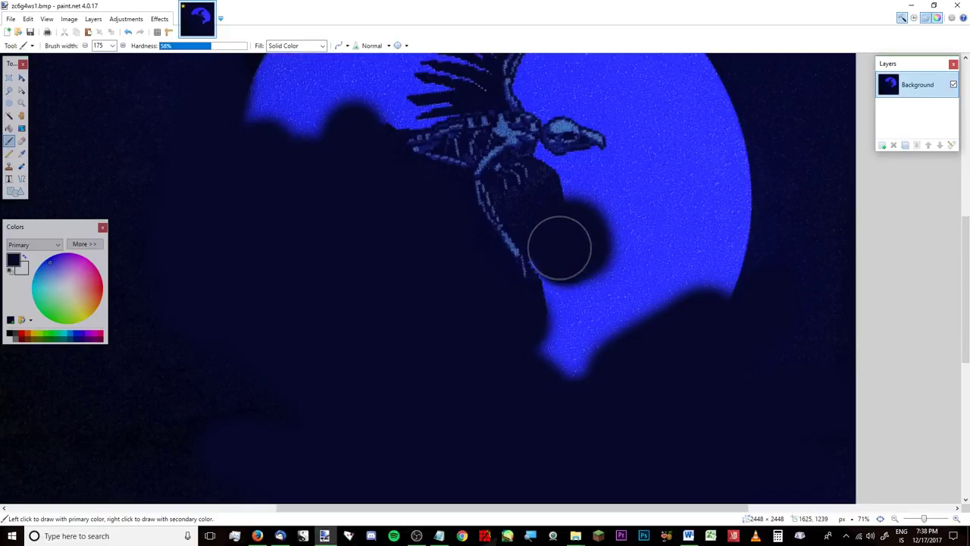
{"action": "mouse_move", "coordinate": [559, 247]}
{"action": "left_mouse_down"}
{"action": "mouse_move", "coordinate": [557, 347]}
{"action": "mouse_move", "coordinate": [675, 221]}
{"action": "mouse_move", "coordinate": [607, 371]}
{"action": "mouse_move", "coordinate": [719, 305]}
{"action": "mouse_move", "coordinate": [706, 262]}
{"action": "left_mouse_up"}
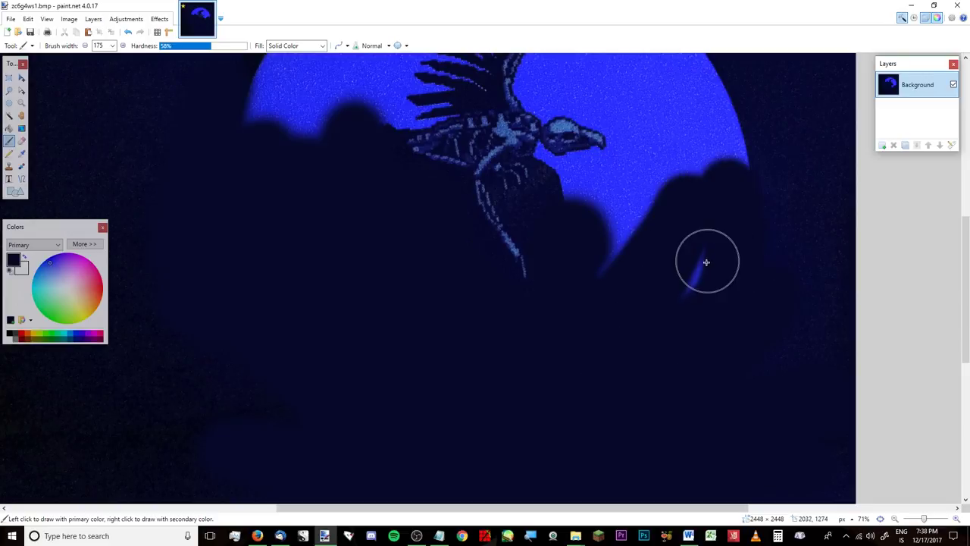
{"action": "scroll", "coordinate": [707, 262], "scroll_direction": "up", "scroll_amount": 3}
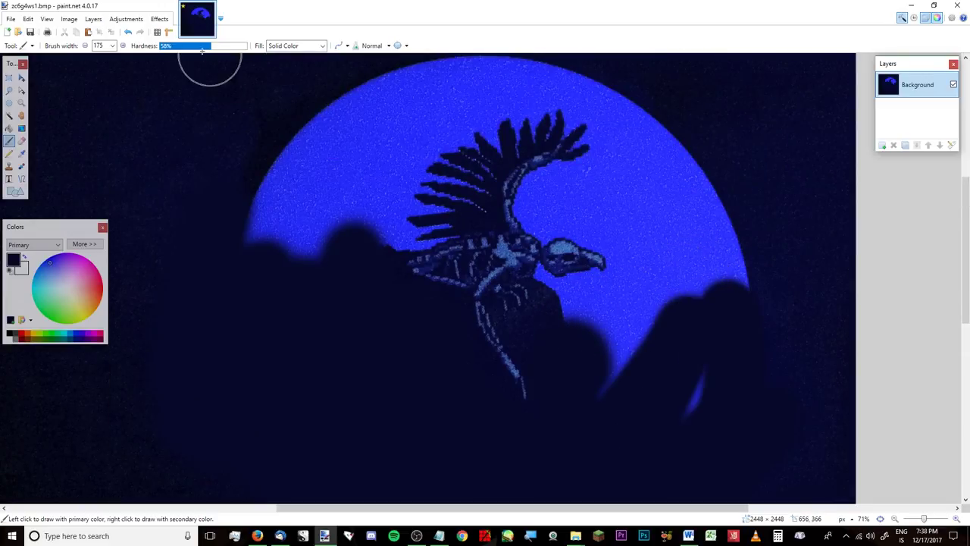
{"action": "left_click_drag", "start_coordinate": [202, 50], "coordinate": [171, 48]}
{"action": "mouse_move", "coordinate": [475, 123]}
{"action": "left_mouse_down"}
{"action": "mouse_move", "coordinate": [447, 173]}
{"action": "mouse_move", "coordinate": [468, 141]}
{"action": "mouse_move", "coordinate": [453, 190]}
{"action": "mouse_move", "coordinate": [210, 220]}
{"action": "left_mouse_up"}
{"action": "scroll", "coordinate": [375, 68], "scroll_direction": "up", "scroll_amount": 3}
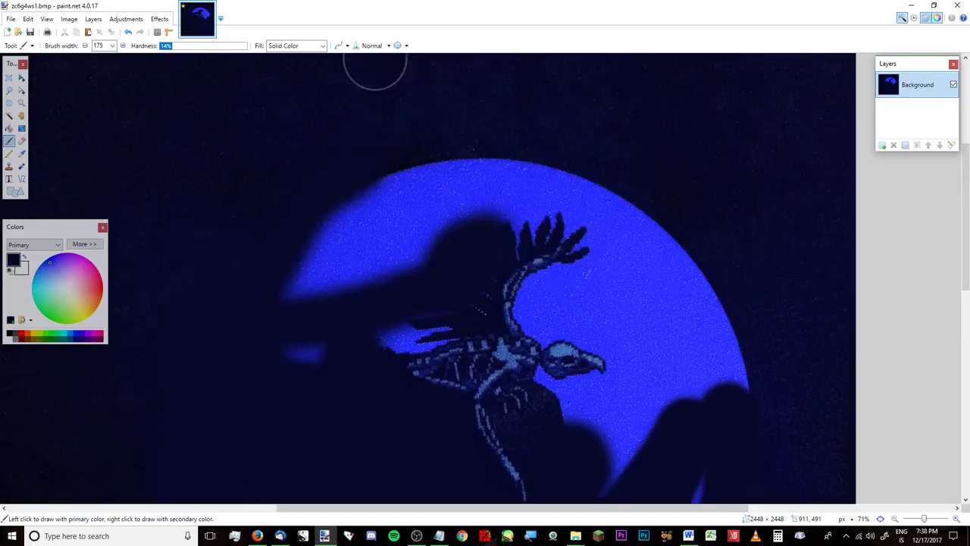
{"action": "mouse_move", "coordinate": [288, 169]}
{"action": "left_mouse_down"}
{"action": "mouse_move", "coordinate": [494, 183]}
{"action": "mouse_move", "coordinate": [391, 216]}
{"action": "mouse_move", "coordinate": [472, 182]}
{"action": "left_mouse_up"}
Step: Paint out the blob's right edge, upper-left lobe and faint streaks left of the bird
{"action": "scroll", "coordinate": [472, 182], "scroll_direction": "down", "scroll_amount": 6}
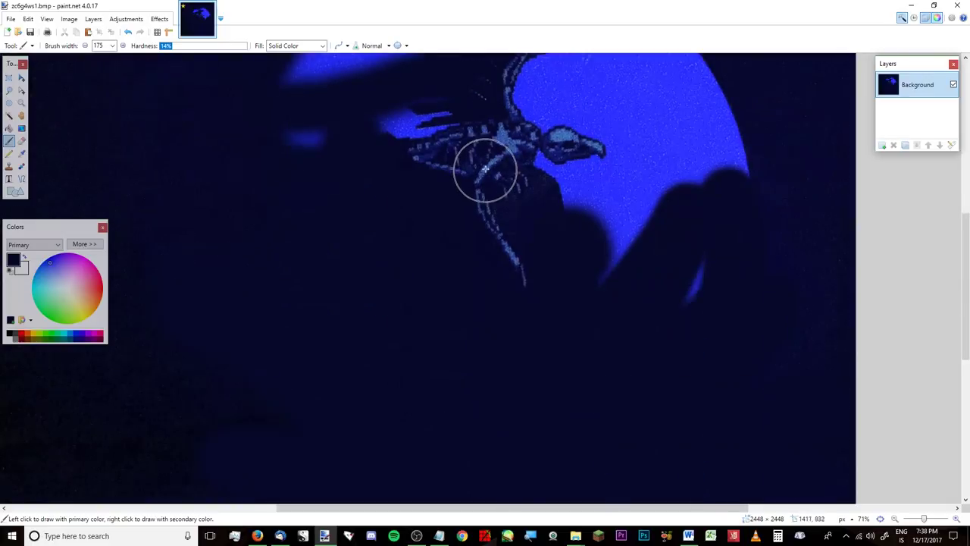
{"action": "scroll", "coordinate": [485, 169], "scroll_direction": "up", "scroll_amount": 6}
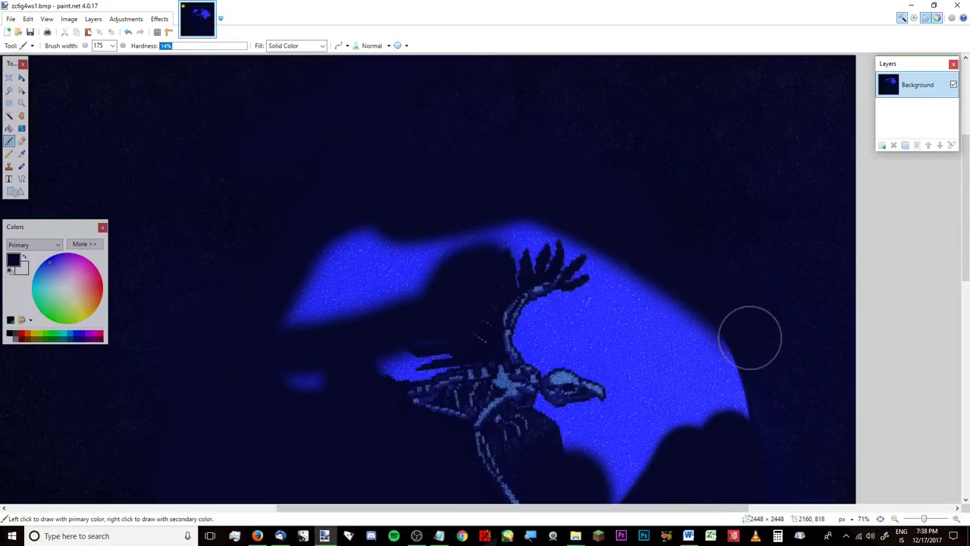
{"action": "left_click_drag", "start_coordinate": [751, 338], "coordinate": [747, 409]}
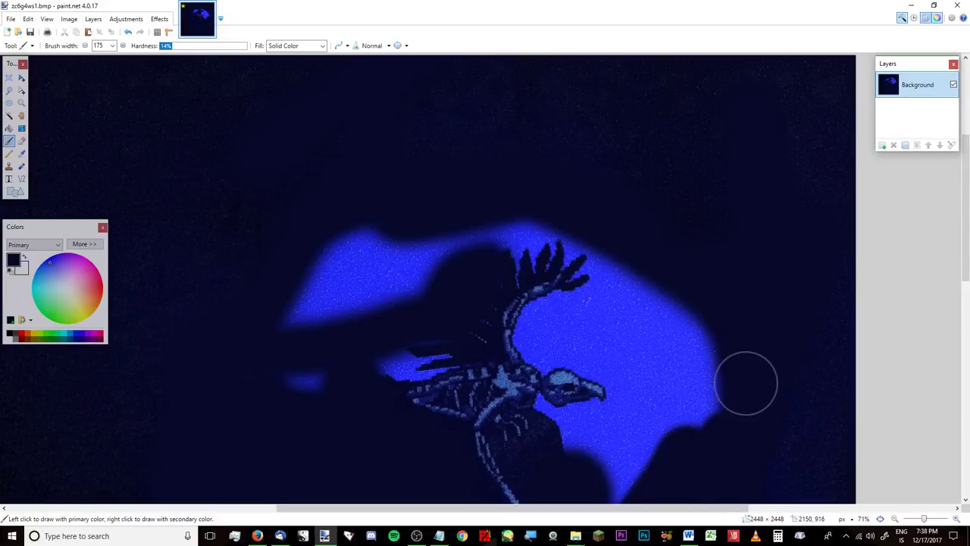
{"action": "mouse_move", "coordinate": [478, 223]}
{"action": "left_mouse_down"}
{"action": "mouse_move", "coordinate": [438, 271]}
{"action": "mouse_move", "coordinate": [416, 230]}
{"action": "mouse_move", "coordinate": [340, 250]}
{"action": "left_mouse_up"}
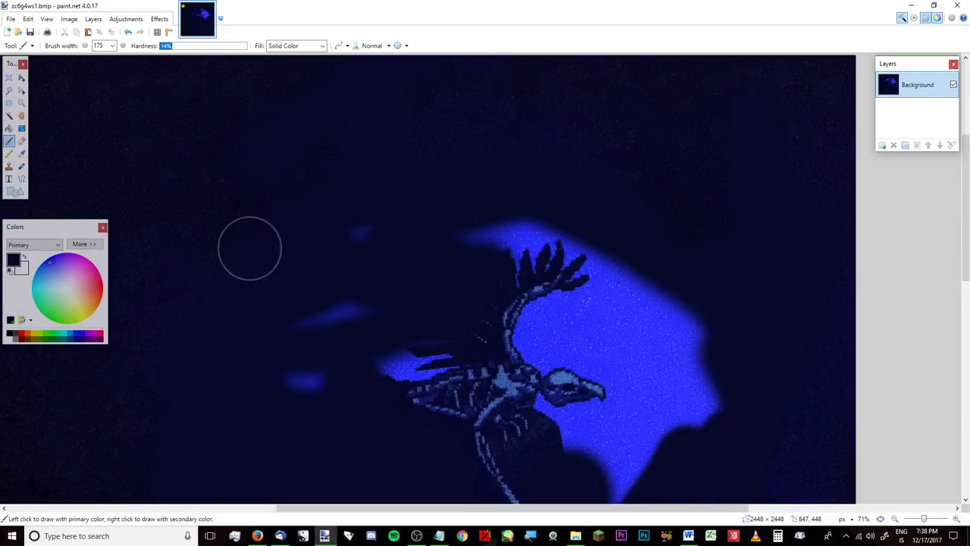
{"action": "mouse_move", "coordinate": [257, 346]}
{"action": "left_mouse_down"}
{"action": "mouse_move", "coordinate": [306, 361]}
{"action": "mouse_move", "coordinate": [347, 279]}
{"action": "mouse_move", "coordinate": [340, 329]}
{"action": "mouse_move", "coordinate": [420, 228]}
{"action": "mouse_move", "coordinate": [456, 322]}
{"action": "left_mouse_up"}
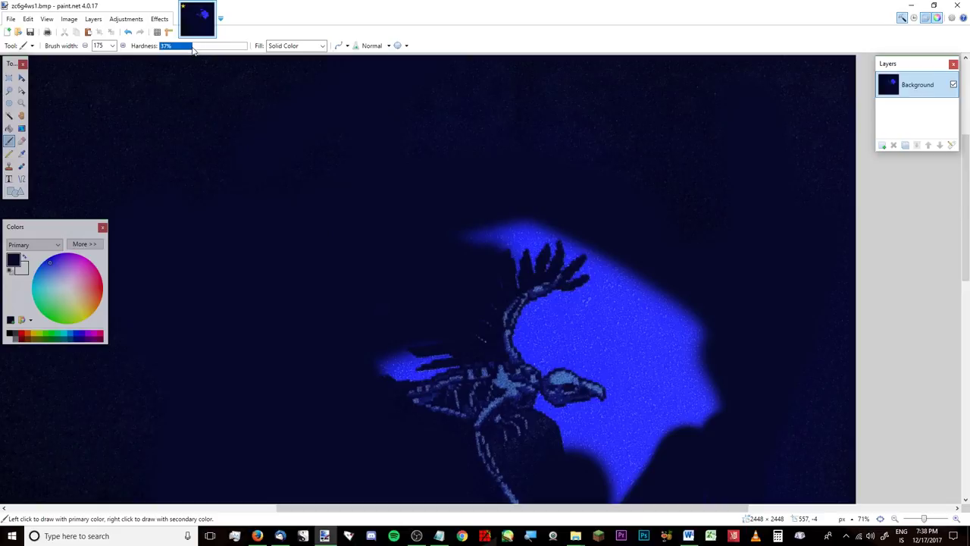
Step: Set brush width to 85 and darken left of the neck and the wing-tip streak
{"action": "left_click", "coordinate": [112, 45]}
{"action": "scroll", "coordinate": [107, 109], "scroll_direction": "up", "scroll_amount": 3}
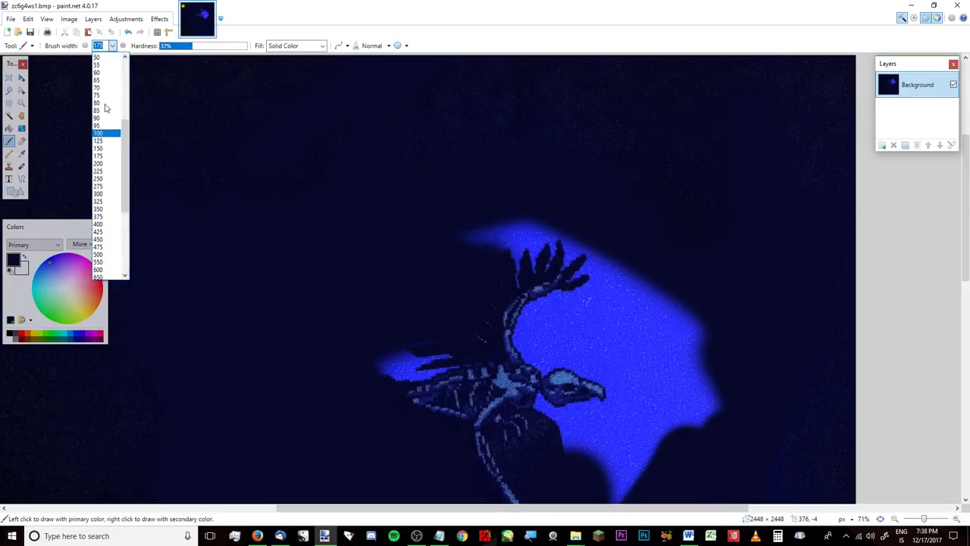
{"action": "left_click", "coordinate": [105, 110]}
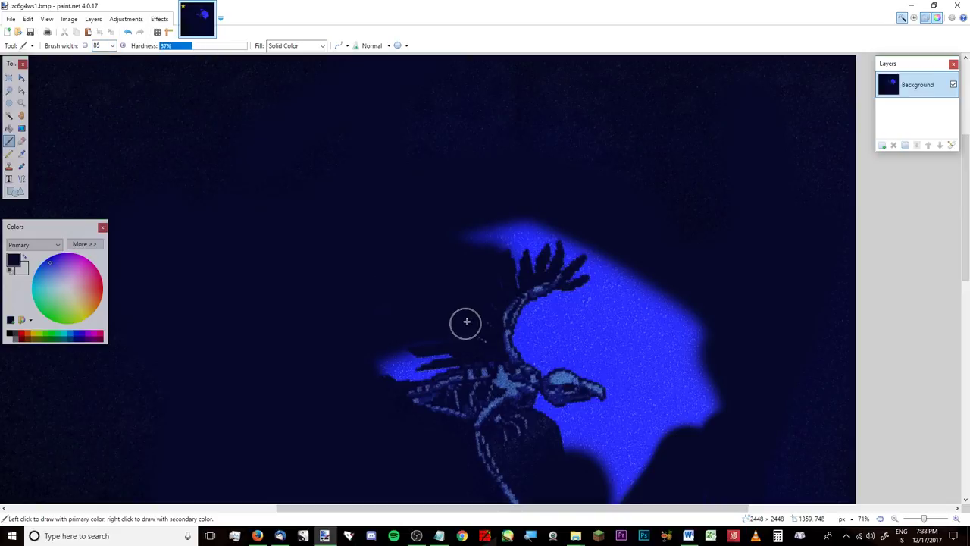
{"action": "mouse_move", "coordinate": [467, 322]}
{"action": "left_mouse_down"}
{"action": "mouse_move", "coordinate": [487, 295]}
{"action": "mouse_move", "coordinate": [459, 342]}
{"action": "mouse_move", "coordinate": [389, 362]}
{"action": "mouse_move", "coordinate": [437, 346]}
{"action": "mouse_move", "coordinate": [443, 387]}
{"action": "left_mouse_up"}
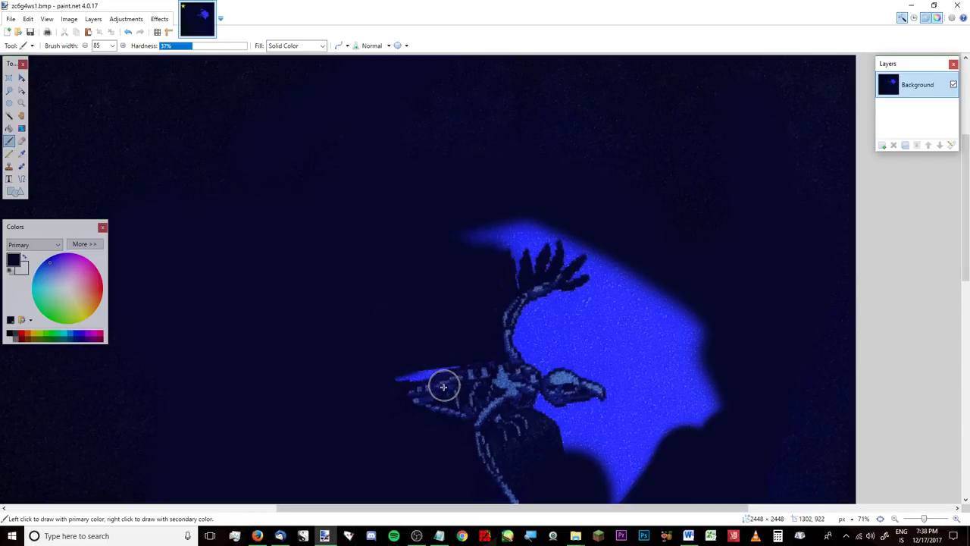
{"action": "scroll", "coordinate": [426, 423], "scroll_direction": "up", "scroll_amount": 2, "text": "ctrl"}
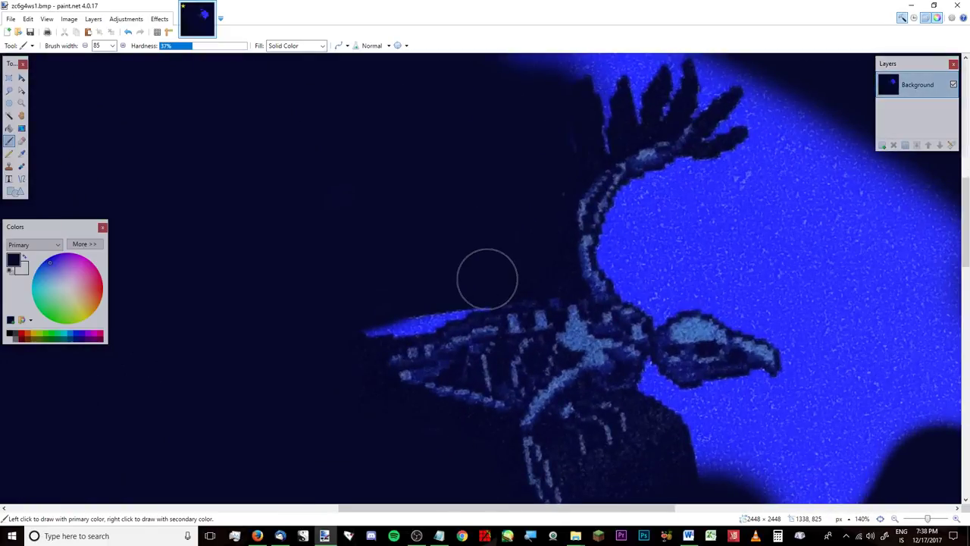
{"action": "mouse_move", "coordinate": [487, 279]}
{"action": "left_mouse_down"}
{"action": "mouse_move", "coordinate": [351, 322]}
{"action": "mouse_move", "coordinate": [385, 311]}
{"action": "left_mouse_up"}
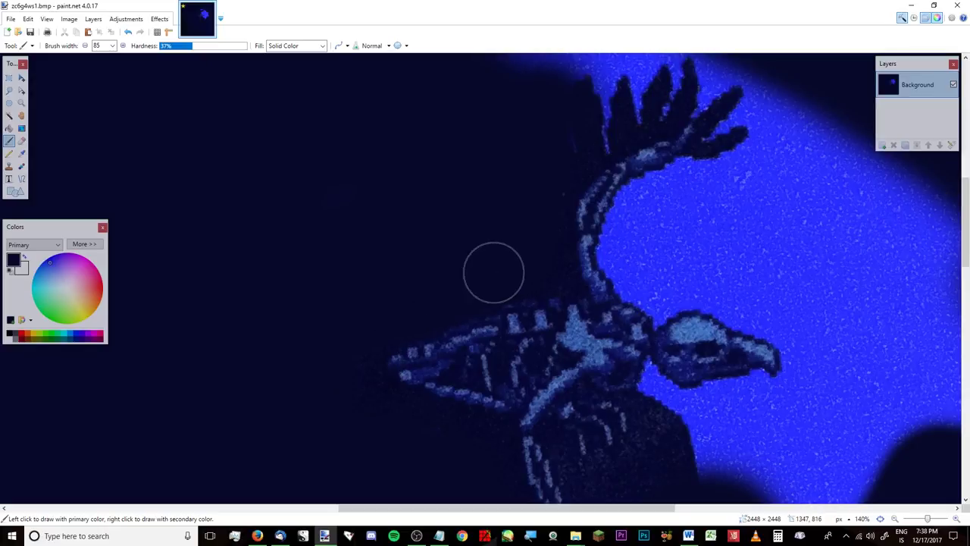
Step: Redo the stroke below the head as a dark patch at 100% hardness
{"action": "mouse_move", "coordinate": [693, 435]}
{"action": "left_mouse_down"}
{"action": "mouse_move", "coordinate": [726, 474]}
{"action": "mouse_move", "coordinate": [756, 481]}
{"action": "mouse_move", "coordinate": [895, 480]}
{"action": "mouse_move", "coordinate": [695, 415]}
{"action": "mouse_move", "coordinate": [712, 407]}
{"action": "mouse_move", "coordinate": [716, 437]}
{"action": "left_mouse_up"}
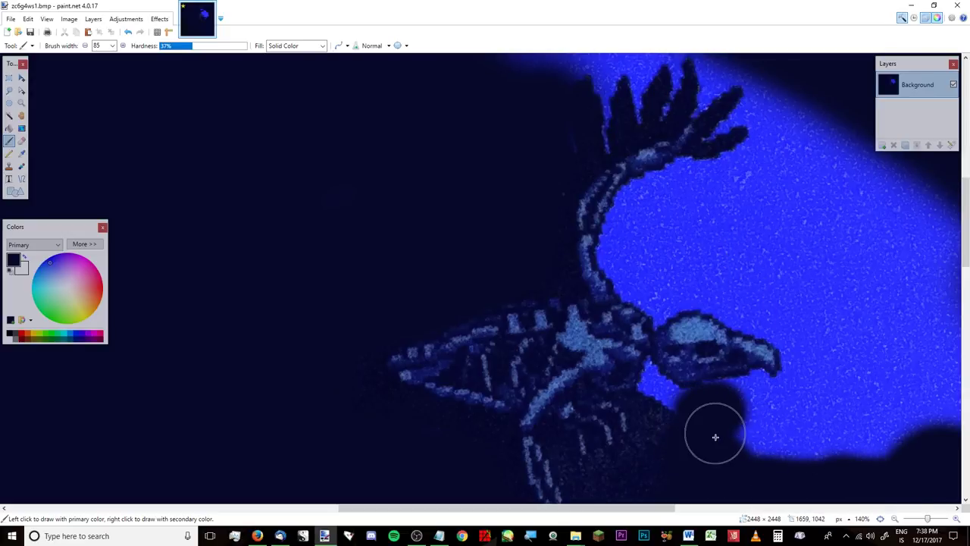
{"action": "key", "text": "ctrl+z"}
{"action": "left_click_drag", "start_coordinate": [223, 50], "coordinate": [248, 49]}
{"action": "mouse_move", "coordinate": [719, 416]}
{"action": "left_mouse_down"}
{"action": "mouse_move", "coordinate": [710, 411]}
{"action": "mouse_move", "coordinate": [751, 402]}
{"action": "mouse_move", "coordinate": [784, 462]}
{"action": "mouse_move", "coordinate": [855, 446]}
{"action": "left_mouse_up"}
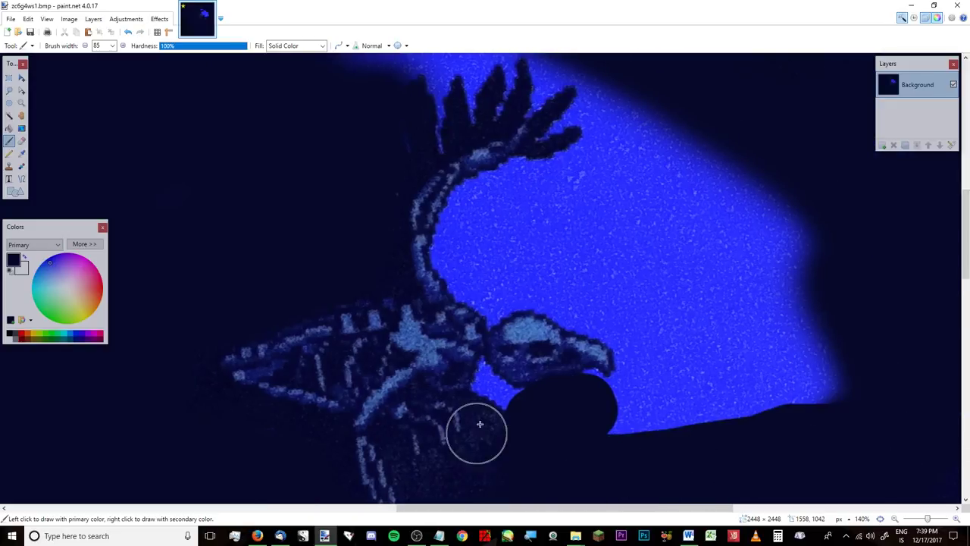
{"action": "scroll", "coordinate": [479, 424], "scroll_direction": "down", "scroll_amount": 5}
Step: Narrow the brush to 9, then 15 pixels, and soften its hardness to 17%
{"action": "scroll", "coordinate": [462, 370], "scroll_direction": "up", "scroll_amount": 2}
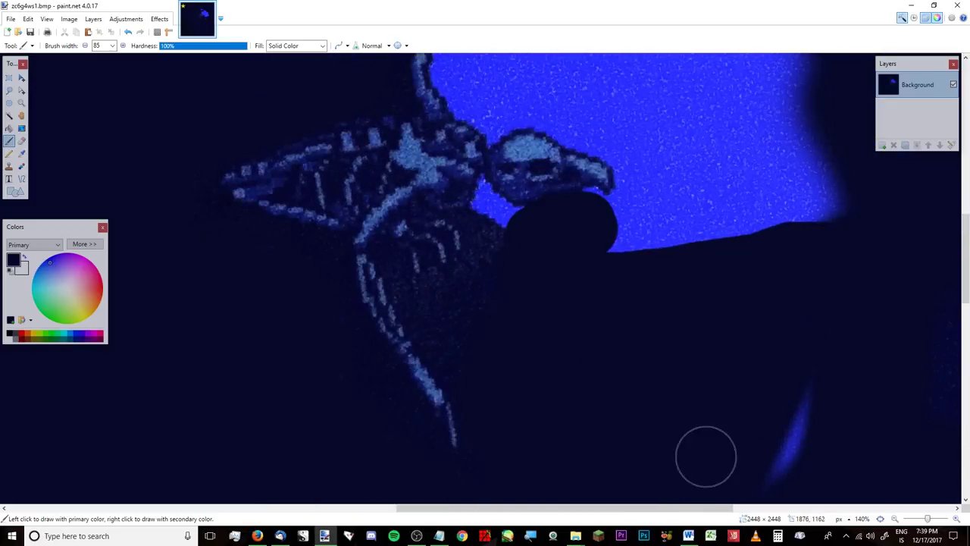
{"action": "scroll", "coordinate": [706, 457], "scroll_direction": "down", "scroll_amount": 3}
{"action": "scroll", "coordinate": [700, 368], "scroll_direction": "up", "scroll_amount": 4}
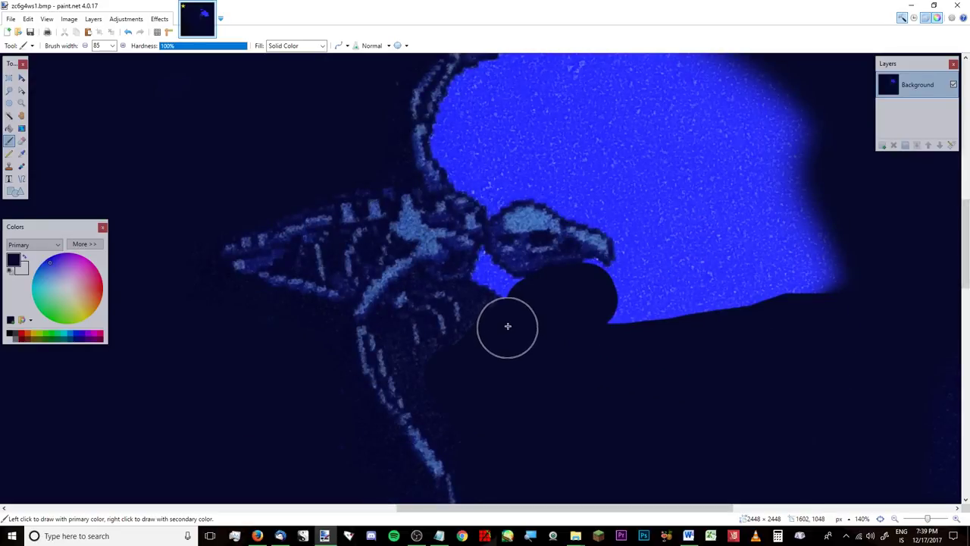
{"action": "left_click", "coordinate": [111, 46]}
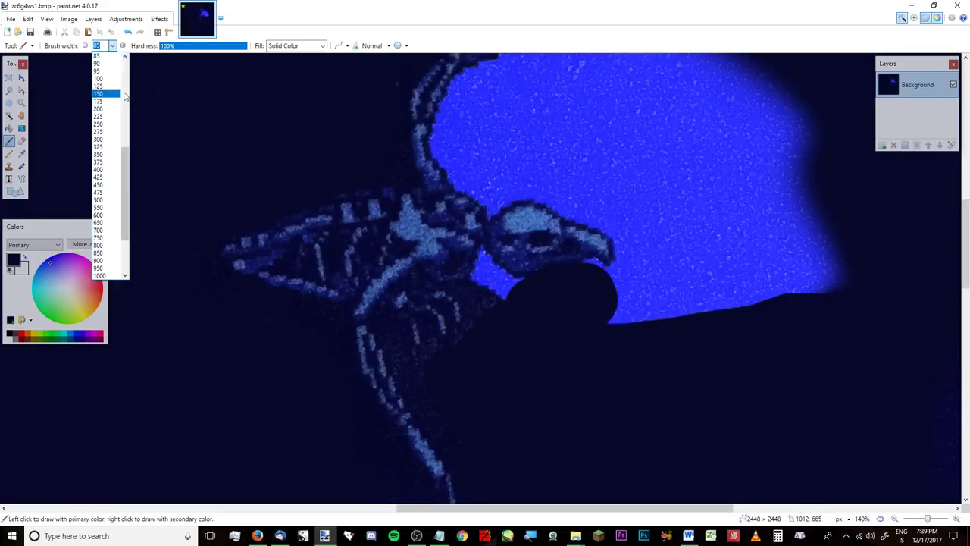
{"action": "left_click", "coordinate": [103, 110]}
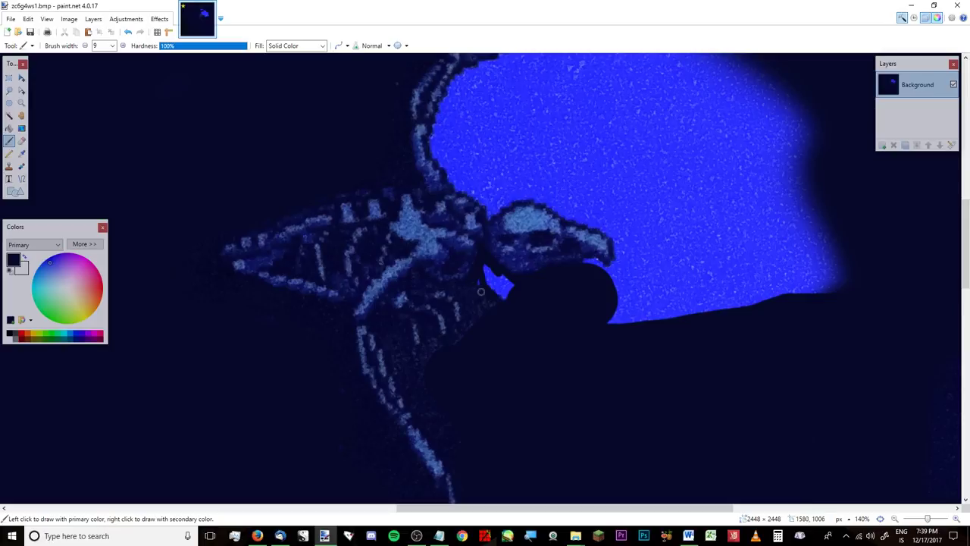
{"action": "left_click", "coordinate": [112, 45]}
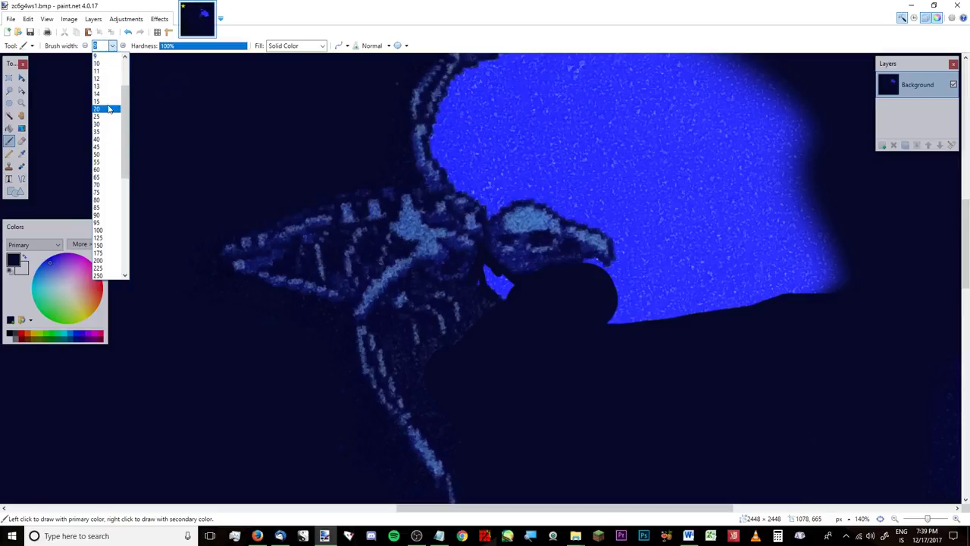
{"action": "left_click", "coordinate": [104, 108]}
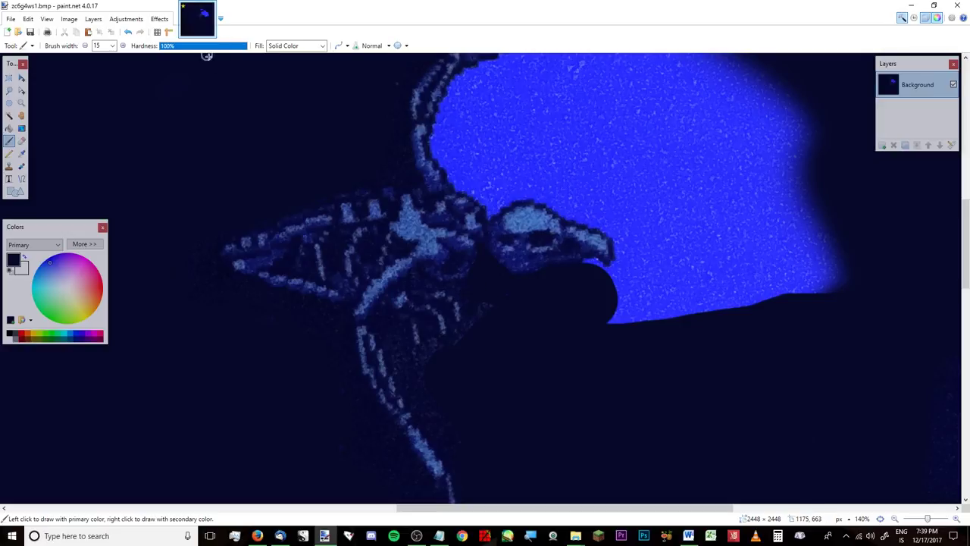
{"action": "left_click", "coordinate": [184, 47]}
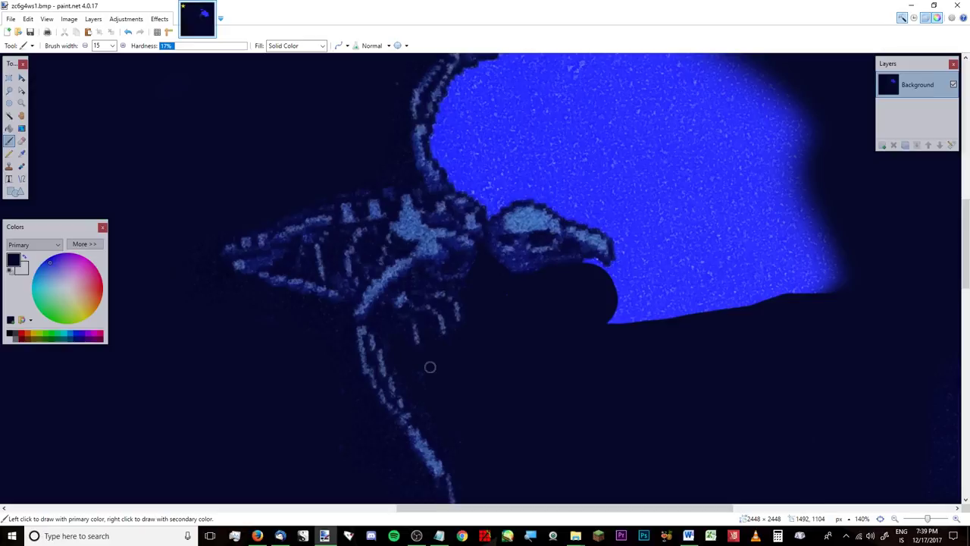
{"action": "left_click", "coordinate": [112, 46]}
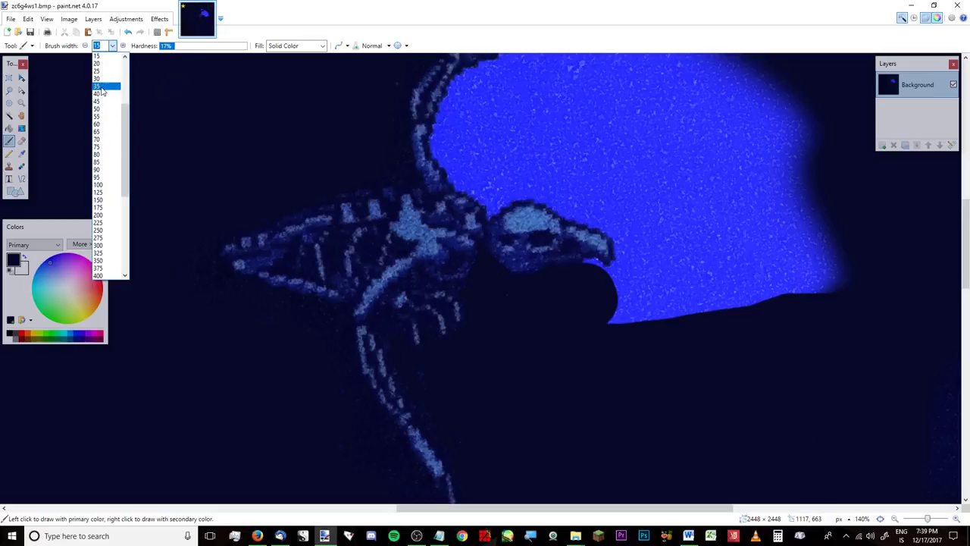
Step: Set brush width to 35 and paint over the blue around the crest feathers
{"action": "left_click", "coordinate": [101, 88]}
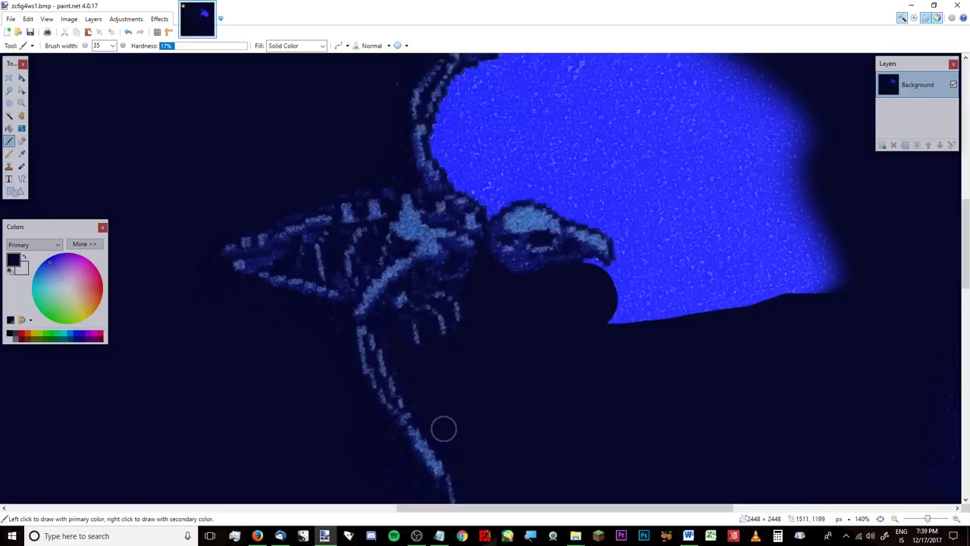
{"action": "scroll", "coordinate": [503, 361], "scroll_direction": "up", "scroll_amount": 5}
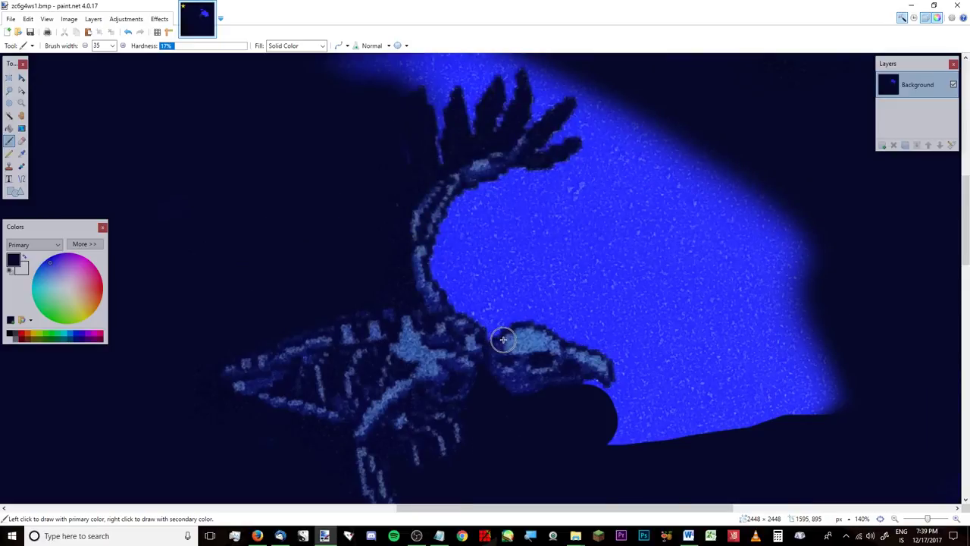
{"action": "mouse_move", "coordinate": [420, 182]}
{"action": "left_mouse_down"}
{"action": "mouse_move", "coordinate": [420, 210]}
{"action": "mouse_move", "coordinate": [431, 214]}
{"action": "left_mouse_up"}
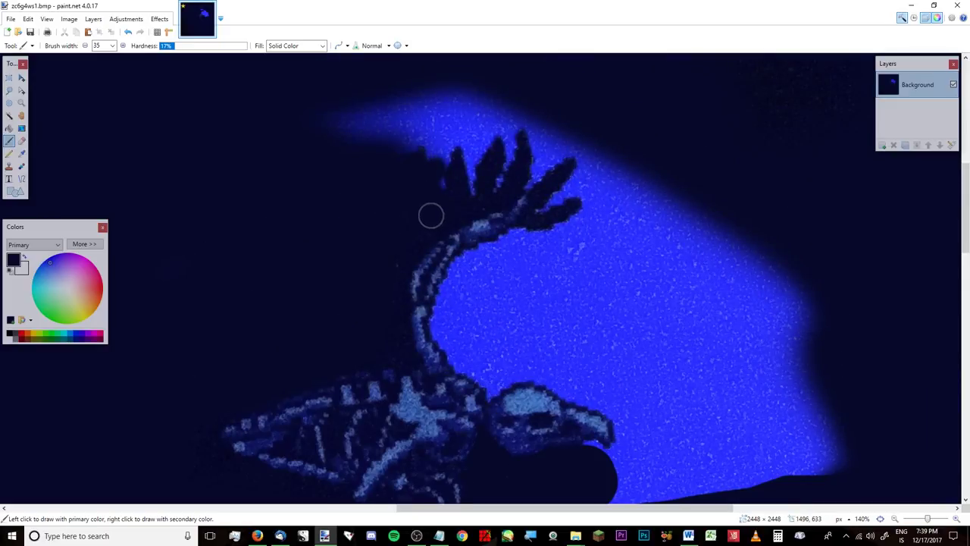
{"action": "mouse_move", "coordinate": [536, 181]}
{"action": "left_mouse_down"}
{"action": "mouse_move", "coordinate": [375, 209]}
{"action": "mouse_move", "coordinate": [374, 218]}
{"action": "mouse_move", "coordinate": [382, 192]}
{"action": "mouse_move", "coordinate": [344, 184]}
{"action": "mouse_move", "coordinate": [560, 128]}
{"action": "mouse_move", "coordinate": [505, 126]}
{"action": "mouse_move", "coordinate": [617, 88]}
{"action": "mouse_move", "coordinate": [240, 132]}
{"action": "left_mouse_up"}
{"action": "scroll", "coordinate": [202, 118], "scroll_direction": "up", "scroll_amount": 3}
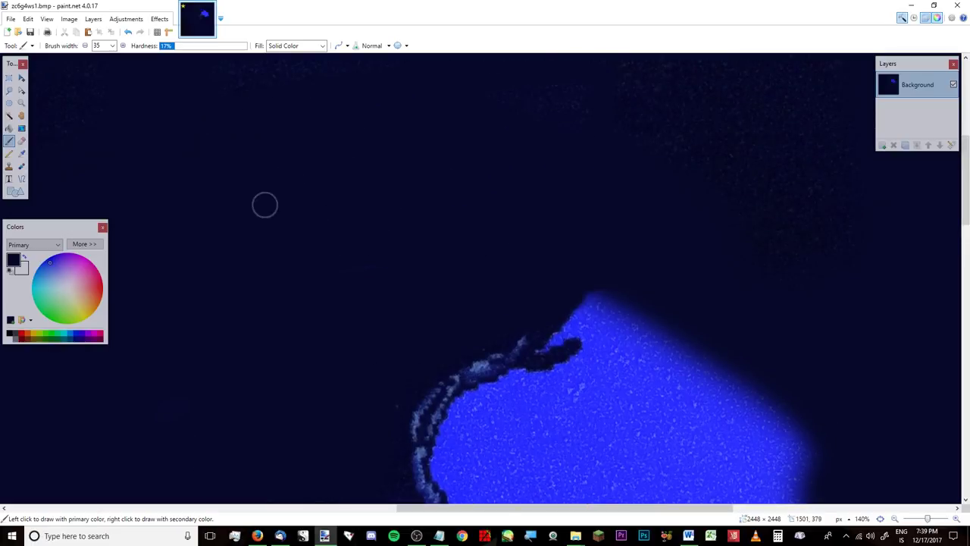
{"action": "scroll", "coordinate": [567, 157], "scroll_direction": "down", "scroll_amount": 3}
{"action": "scroll", "coordinate": [608, 160], "scroll_direction": "up", "scroll_amount": 1}
{"action": "mouse_move", "coordinate": [608, 160]}
{"action": "left_mouse_down"}
{"action": "mouse_move", "coordinate": [578, 250]}
{"action": "mouse_move", "coordinate": [550, 264]}
{"action": "mouse_move", "coordinate": [555, 239]}
{"action": "mouse_move", "coordinate": [544, 238]}
{"action": "mouse_move", "coordinate": [569, 199]}
{"action": "mouse_move", "coordinate": [552, 232]}
{"action": "mouse_move", "coordinate": [626, 159]}
{"action": "mouse_move", "coordinate": [611, 192]}
{"action": "left_mouse_up"}
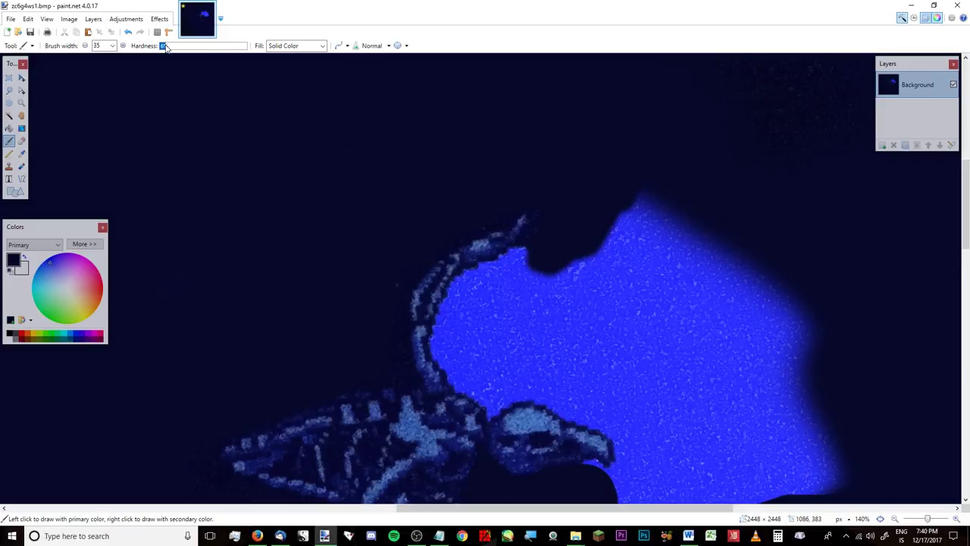
Step: Paint dark along the blue area's left edge beside the neck, hardening the brush to 100%
{"action": "left_click", "coordinate": [443, 343]}
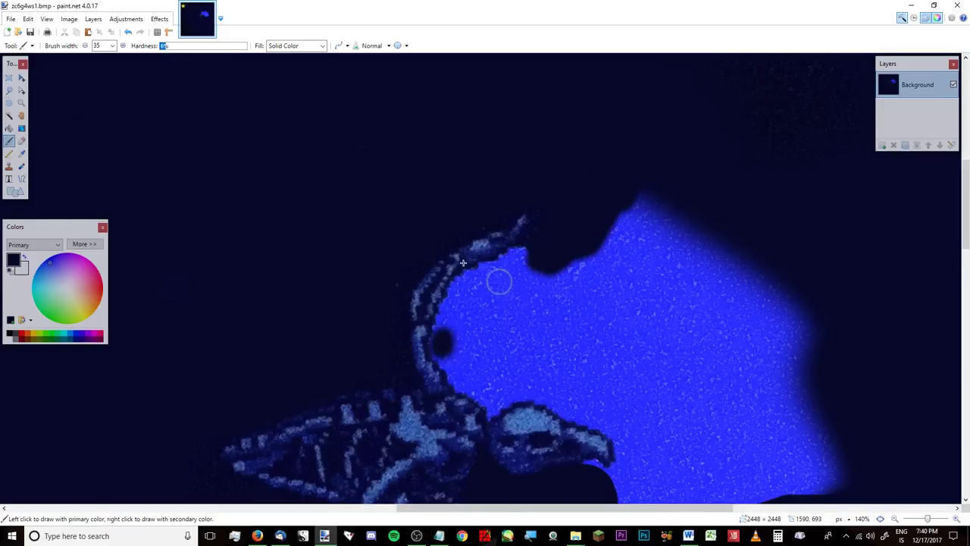
{"action": "left_click", "coordinate": [439, 345]}
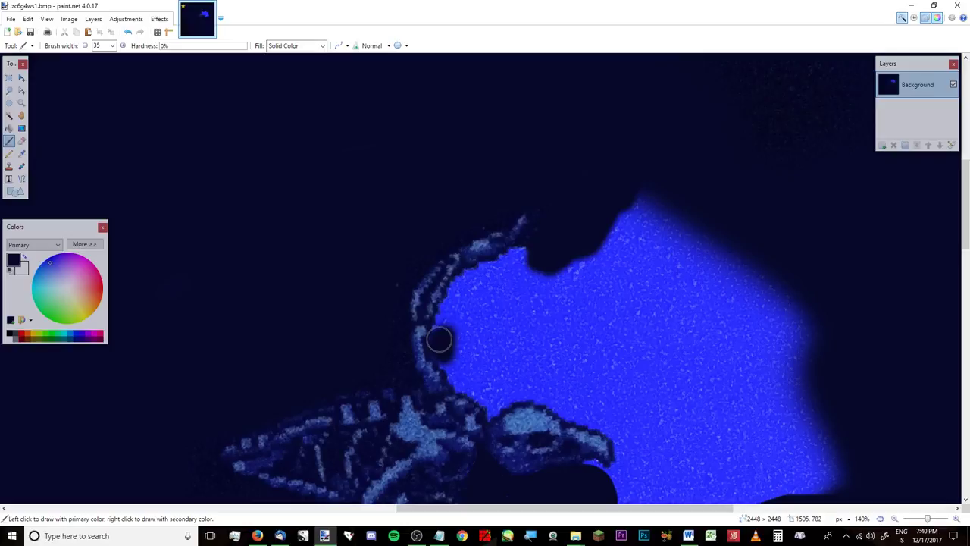
{"action": "mouse_move", "coordinate": [439, 339]}
{"action": "left_mouse_down"}
{"action": "mouse_move", "coordinate": [452, 303]}
{"action": "mouse_move", "coordinate": [447, 311]}
{"action": "left_mouse_up"}
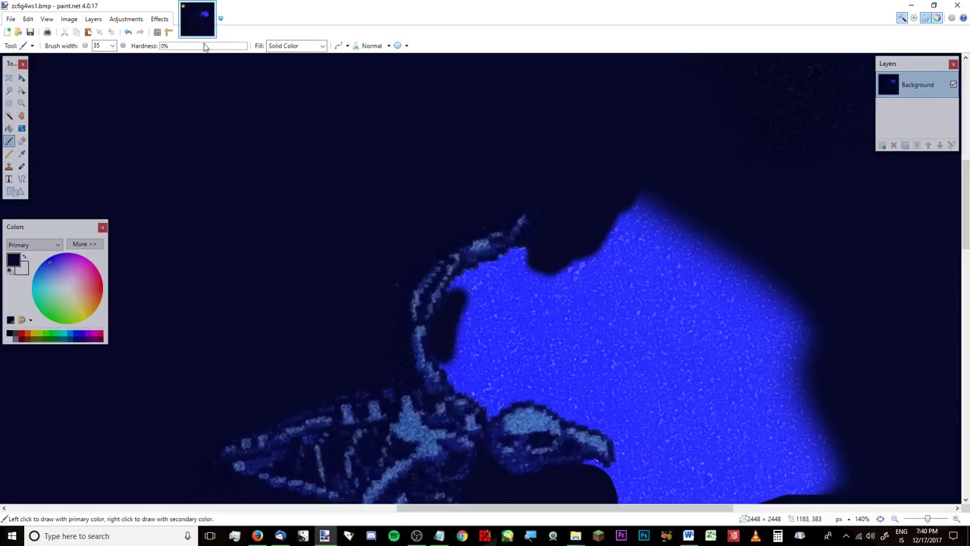
{"action": "left_click_drag", "start_coordinate": [207, 47], "coordinate": [254, 55]}
{"action": "left_click_drag", "start_coordinate": [444, 288], "coordinate": [442, 344]}
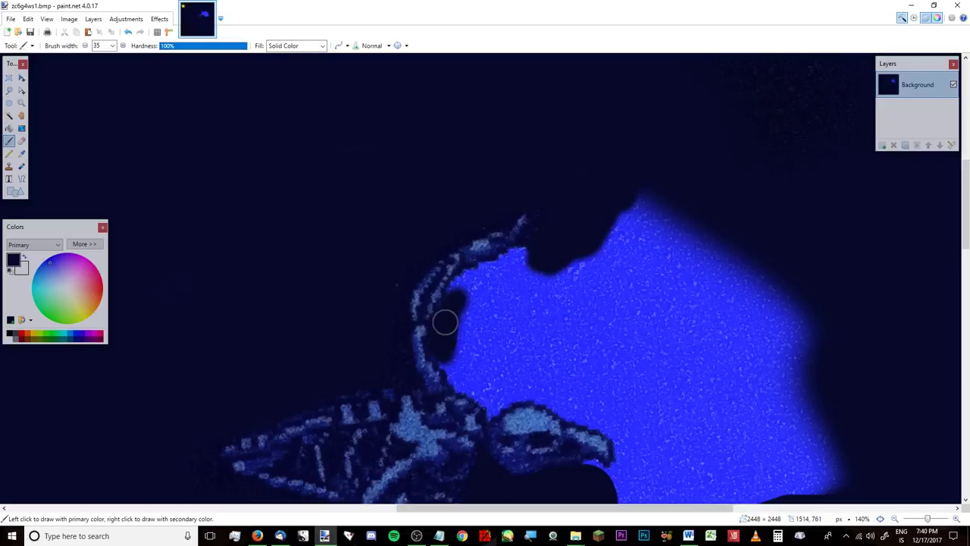
{"action": "mouse_move", "coordinate": [453, 304]}
{"action": "left_mouse_down"}
{"action": "mouse_move", "coordinate": [468, 275]}
{"action": "mouse_move", "coordinate": [531, 247]}
{"action": "left_mouse_up"}
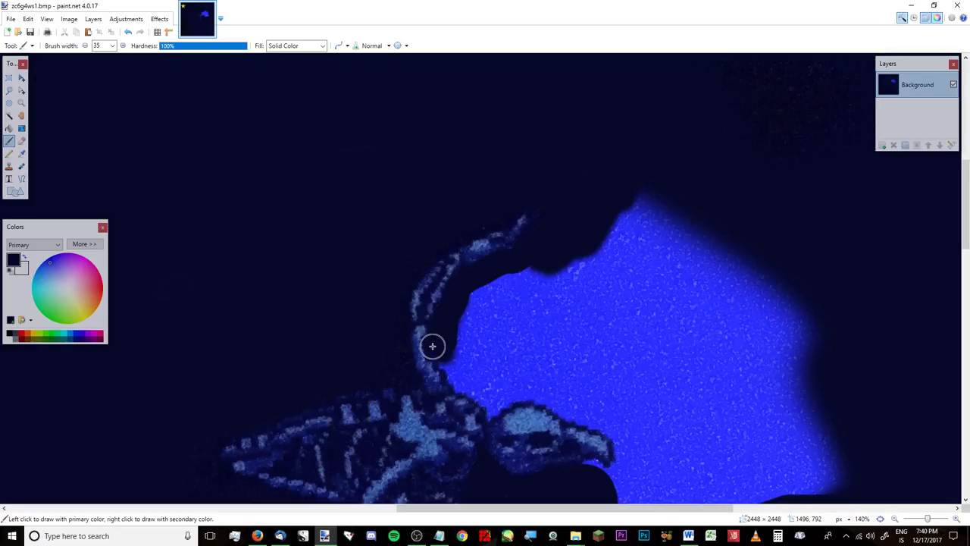
{"action": "mouse_move", "coordinate": [443, 354]}
{"action": "left_mouse_down"}
{"action": "mouse_move", "coordinate": [459, 380]}
{"action": "mouse_move", "coordinate": [478, 371]}
{"action": "mouse_move", "coordinate": [475, 321]}
{"action": "mouse_move", "coordinate": [521, 272]}
{"action": "mouse_move", "coordinate": [575, 248]}
{"action": "mouse_move", "coordinate": [509, 282]}
{"action": "mouse_move", "coordinate": [460, 340]}
{"action": "left_mouse_up"}
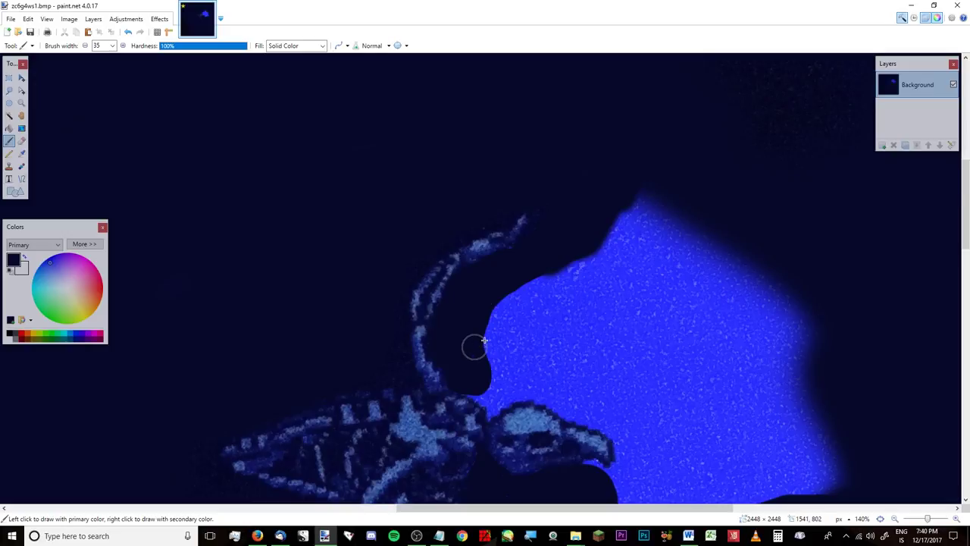
{"action": "scroll", "coordinate": [484, 340], "scroll_direction": "down", "scroll_amount": 5}
{"action": "left_click_drag", "start_coordinate": [465, 198], "coordinate": [493, 218]}
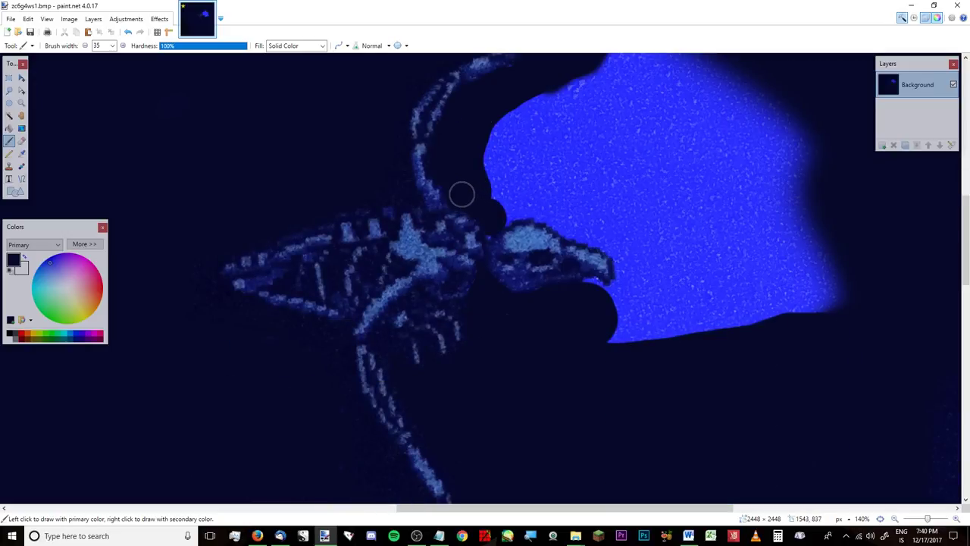
Step: Use a 13-pixel brush around the skull and beak, undo a bad stroke, then soften to 13%
{"action": "left_click", "coordinate": [111, 45]}
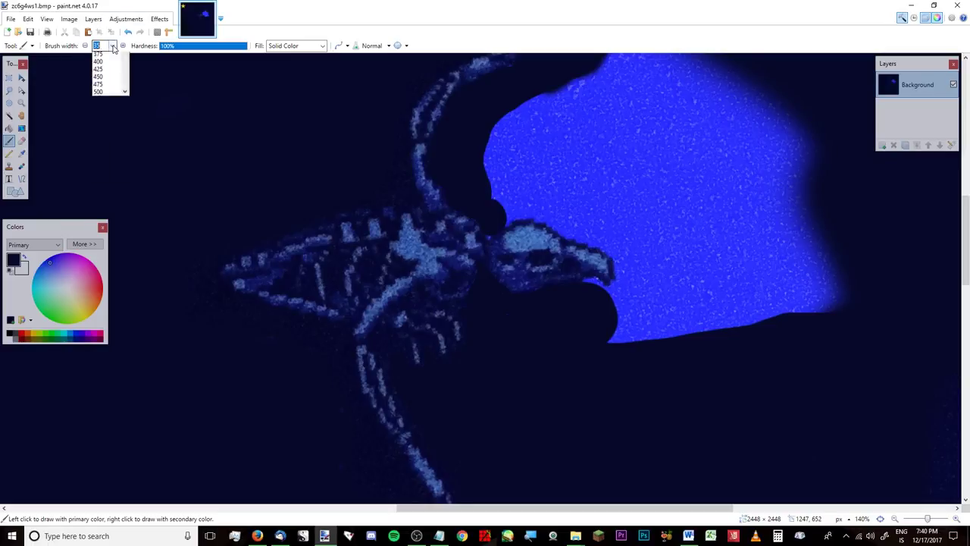
{"action": "left_click", "coordinate": [101, 102]}
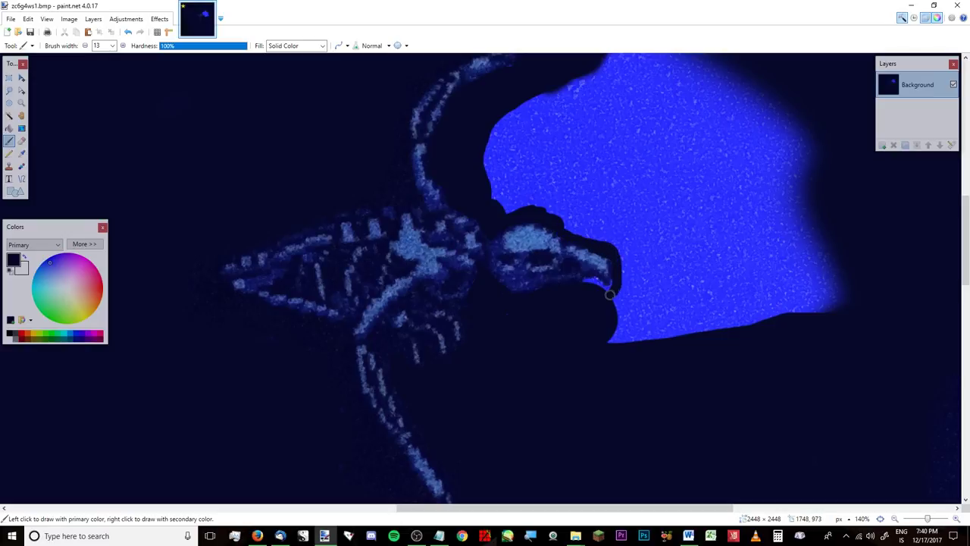
{"action": "key", "text": "ctrl+z"}
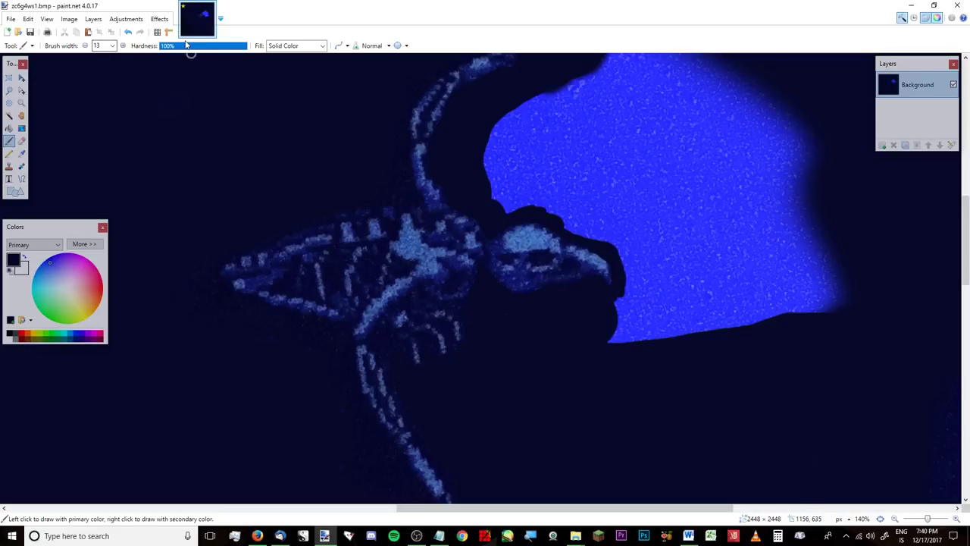
{"action": "left_click_drag", "start_coordinate": [185, 45], "coordinate": [172, 48]}
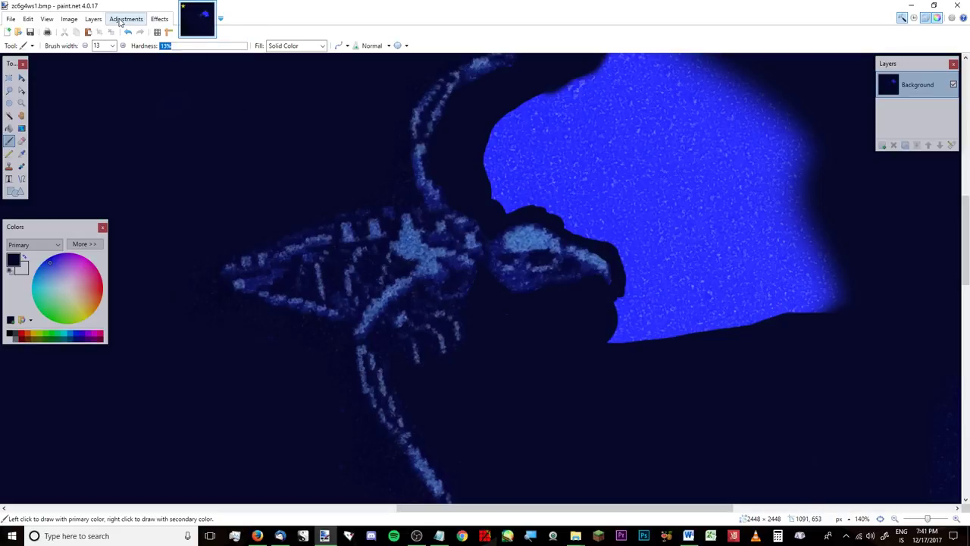
Step: Set brush width to 40 and paint dark over the blue along the head's edge
{"action": "left_click", "coordinate": [113, 45]}
{"action": "left_click", "coordinate": [107, 104]}
{"action": "mouse_move", "coordinate": [616, 240]}
{"action": "left_mouse_down"}
{"action": "mouse_move", "coordinate": [581, 234]}
{"action": "mouse_move", "coordinate": [600, 234]}
{"action": "mouse_move", "coordinate": [617, 258]}
{"action": "mouse_move", "coordinate": [599, 232]}
{"action": "mouse_move", "coordinate": [584, 232]}
{"action": "mouse_move", "coordinate": [593, 225]}
{"action": "mouse_move", "coordinate": [645, 260]}
{"action": "mouse_move", "coordinate": [606, 342]}
{"action": "mouse_move", "coordinate": [668, 356]}
{"action": "left_mouse_up"}
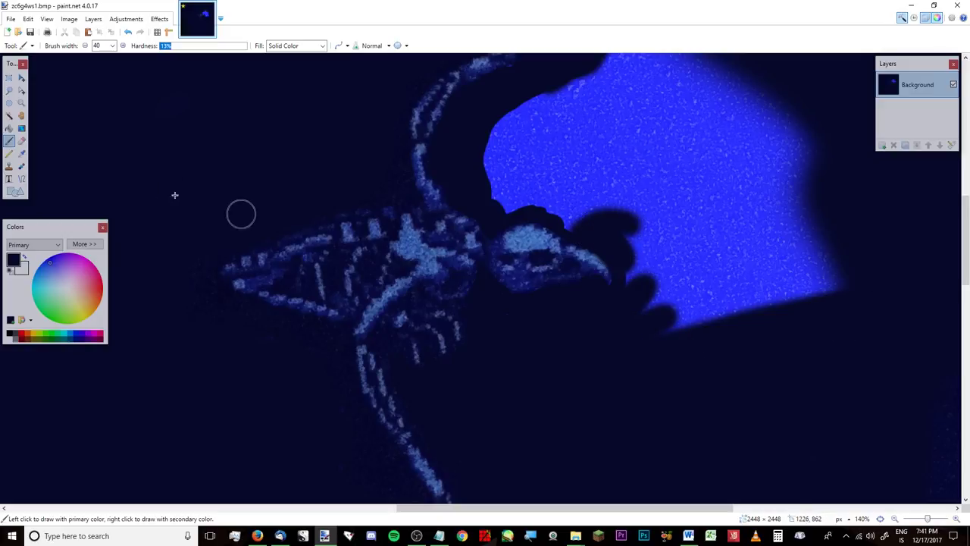
Step: With a 90-pixel brush, paint over the blue glow's upper-left edge and remaining areas
{"action": "left_click", "coordinate": [112, 45]}
{"action": "left_click", "coordinate": [107, 135]}
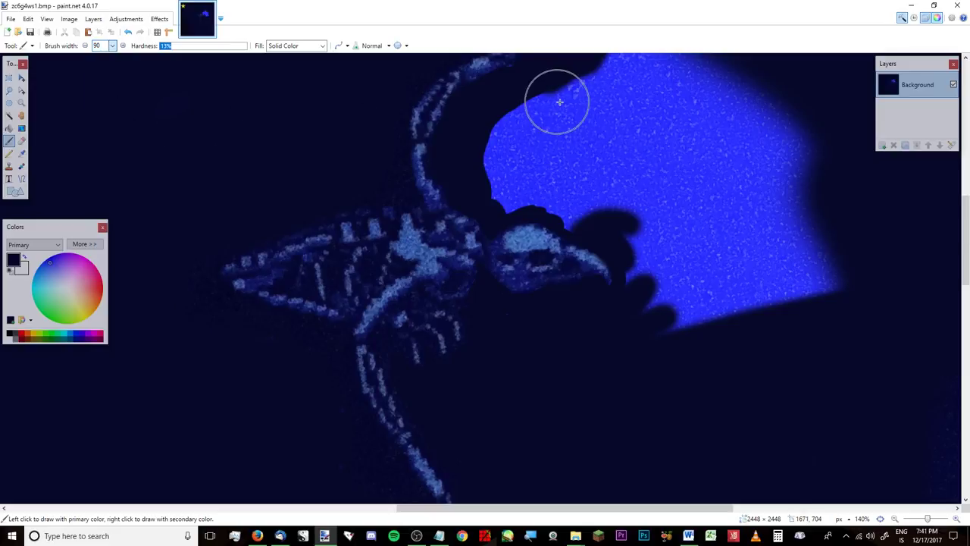
{"action": "mouse_move", "coordinate": [559, 98]}
{"action": "left_mouse_down"}
{"action": "mouse_move", "coordinate": [503, 137]}
{"action": "mouse_move", "coordinate": [496, 164]}
{"action": "mouse_move", "coordinate": [508, 189]}
{"action": "mouse_move", "coordinate": [498, 189]}
{"action": "mouse_move", "coordinate": [538, 184]}
{"action": "mouse_move", "coordinate": [584, 213]}
{"action": "mouse_move", "coordinate": [569, 204]}
{"action": "mouse_move", "coordinate": [682, 310]}
{"action": "mouse_move", "coordinate": [658, 251]}
{"action": "mouse_move", "coordinate": [647, 283]}
{"action": "mouse_move", "coordinate": [889, 238]}
{"action": "mouse_move", "coordinate": [732, 322]}
{"action": "left_mouse_up"}
{"action": "scroll", "coordinate": [758, 303], "scroll_direction": "up", "scroll_amount": 2}
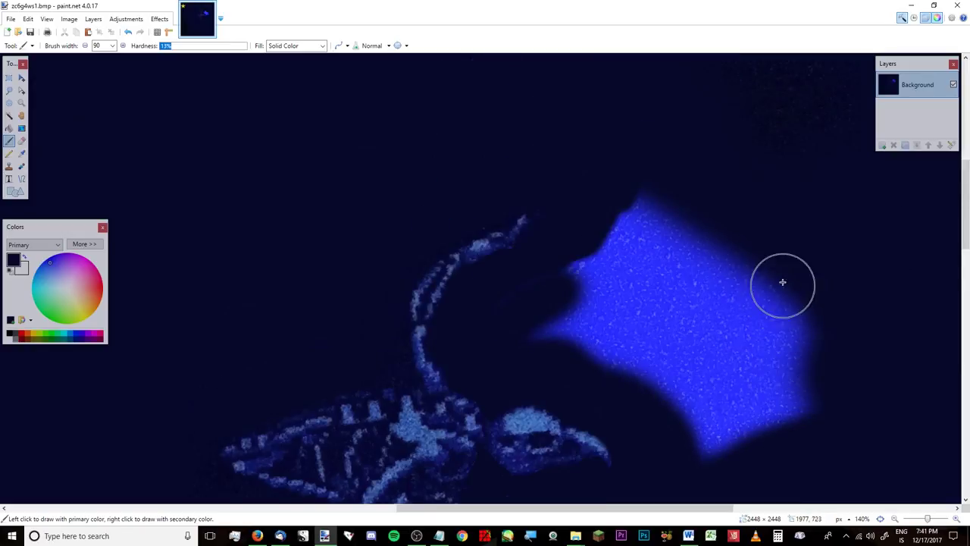
{"action": "mouse_move", "coordinate": [782, 282]}
{"action": "left_mouse_down"}
{"action": "mouse_move", "coordinate": [629, 227]}
{"action": "mouse_move", "coordinate": [520, 318]}
{"action": "mouse_move", "coordinate": [578, 330]}
{"action": "mouse_move", "coordinate": [550, 340]}
{"action": "mouse_move", "coordinate": [726, 412]}
{"action": "mouse_move", "coordinate": [671, 305]}
{"action": "mouse_move", "coordinate": [723, 353]}
{"action": "mouse_move", "coordinate": [632, 158]}
{"action": "left_mouse_up"}
{"action": "left_click_drag", "start_coordinate": [670, 228], "coordinate": [827, 272]}
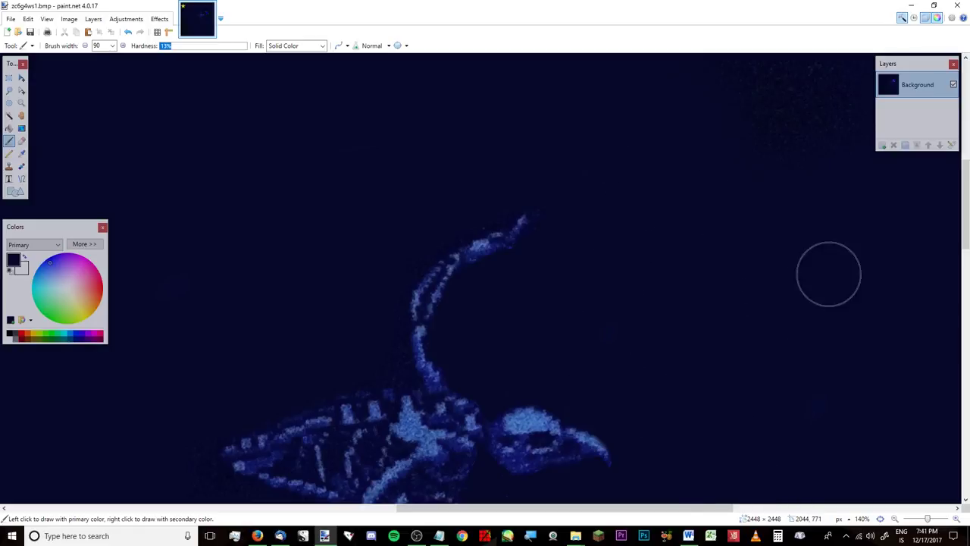
{"action": "scroll", "coordinate": [685, 281], "scroll_direction": "down", "scroll_amount": 1}
{"action": "scroll", "coordinate": [685, 282], "scroll_direction": "down", "scroll_amount": 3}
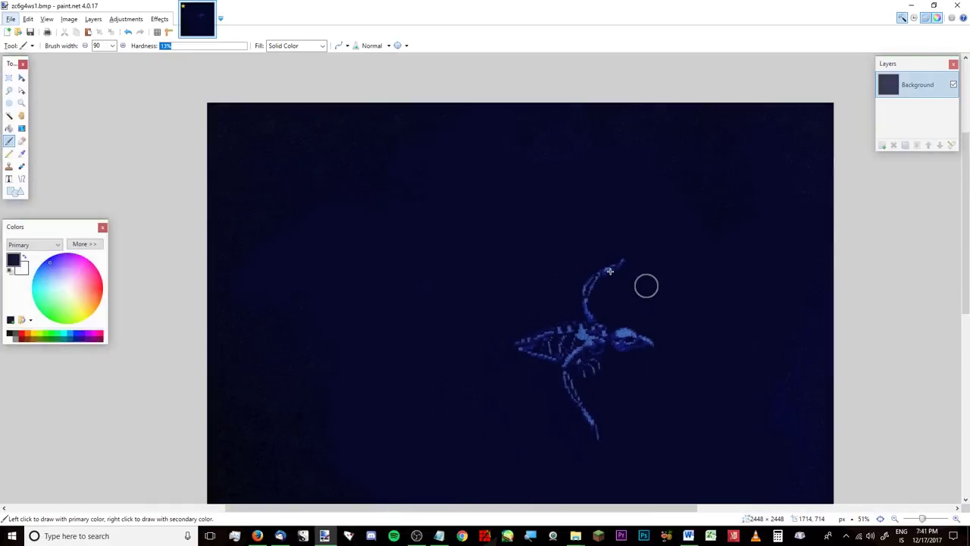
{"action": "scroll", "coordinate": [645, 284], "scroll_direction": "down", "scroll_amount": 1}
{"action": "scroll", "coordinate": [613, 276], "scroll_direction": "up", "scroll_amount": 1}
{"action": "scroll", "coordinate": [641, 372], "scroll_direction": "down", "scroll_amount": 1}
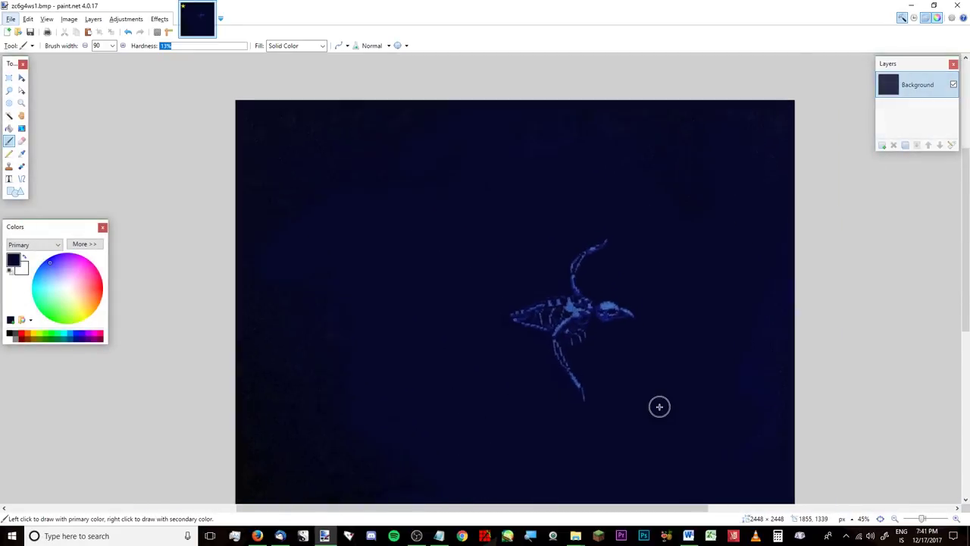
{"action": "scroll", "coordinate": [652, 357], "scroll_direction": "up", "scroll_amount": 2}
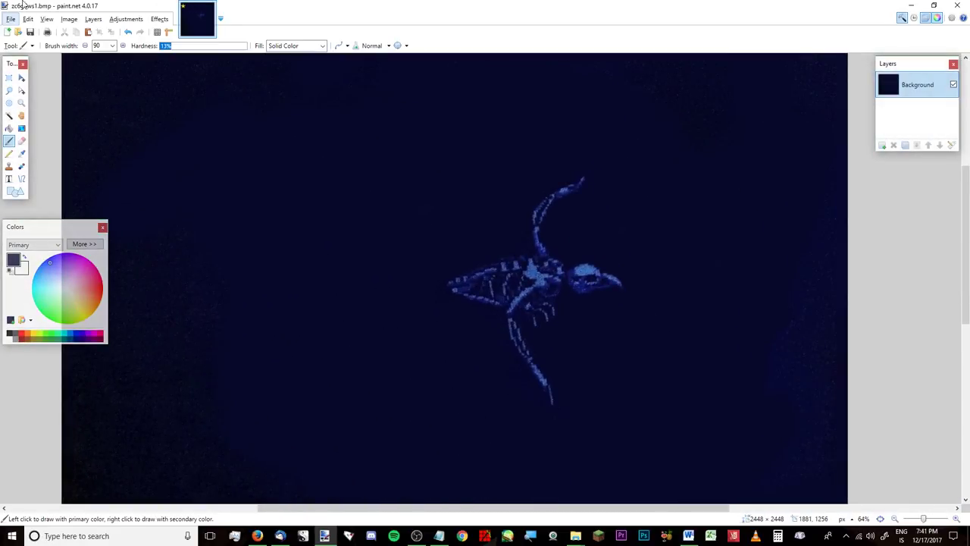
Step: Apply Brightness / Contrast with brightness 6 and contrast 19 to make the blue skeleton stand out
{"action": "left_click", "coordinate": [133, 20]}
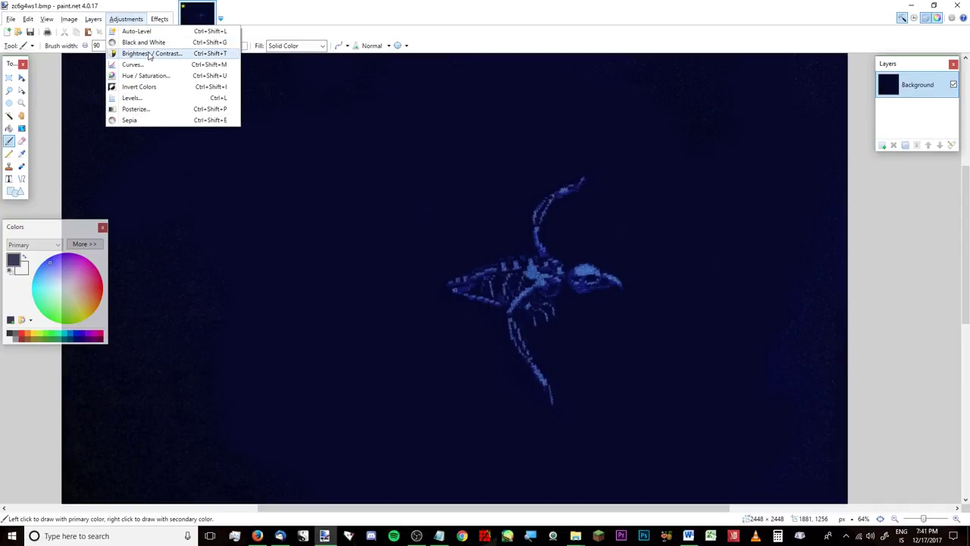
{"action": "left_click", "coordinate": [275, 71]}
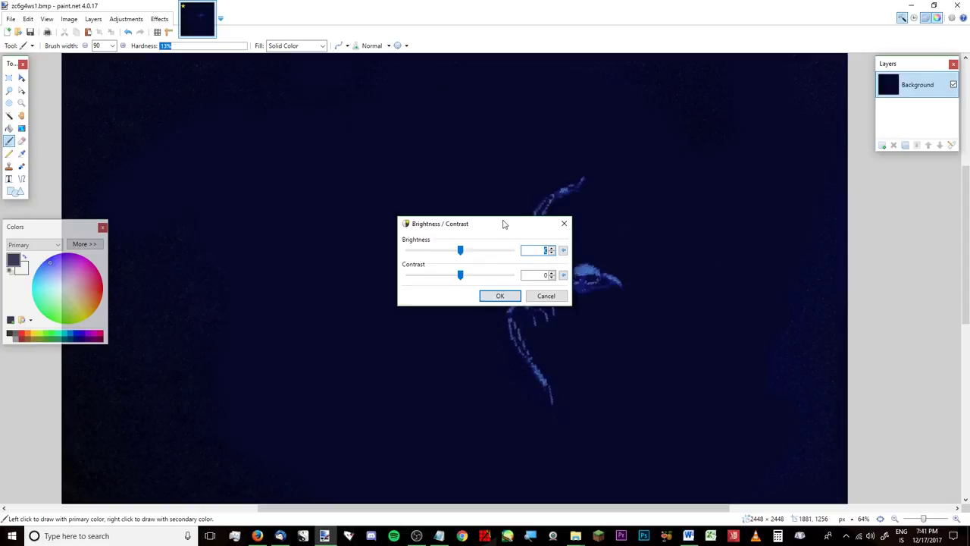
{"action": "left_click_drag", "start_coordinate": [505, 220], "coordinate": [747, 117]}
{"action": "left_click_drag", "start_coordinate": [705, 144], "coordinate": [712, 146]}
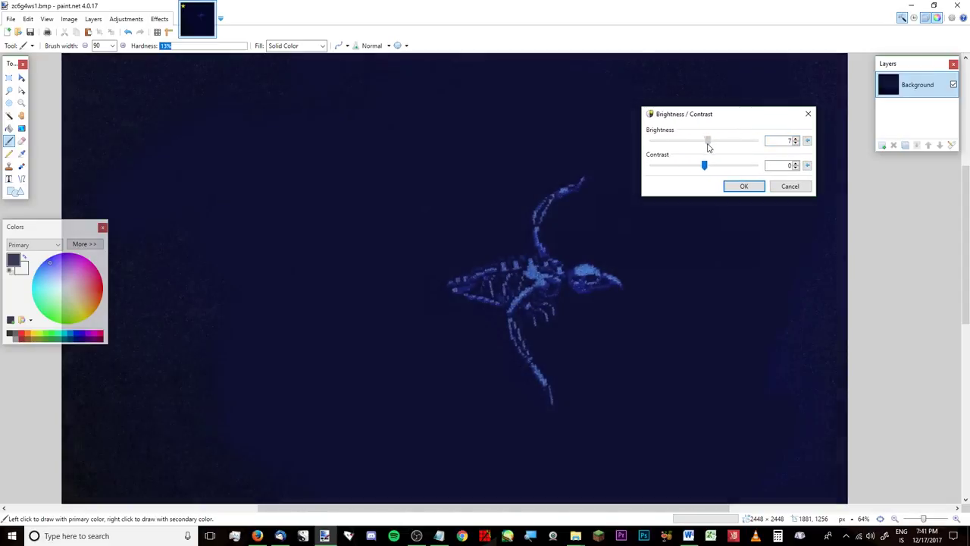
{"action": "left_click_drag", "start_coordinate": [708, 148], "coordinate": [716, 172]}
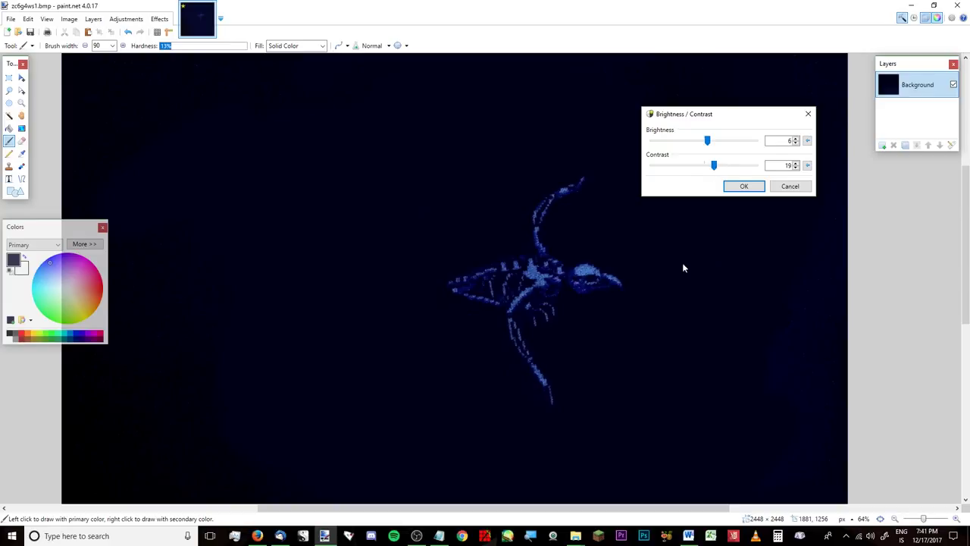
{"action": "left_click", "coordinate": [744, 186]}
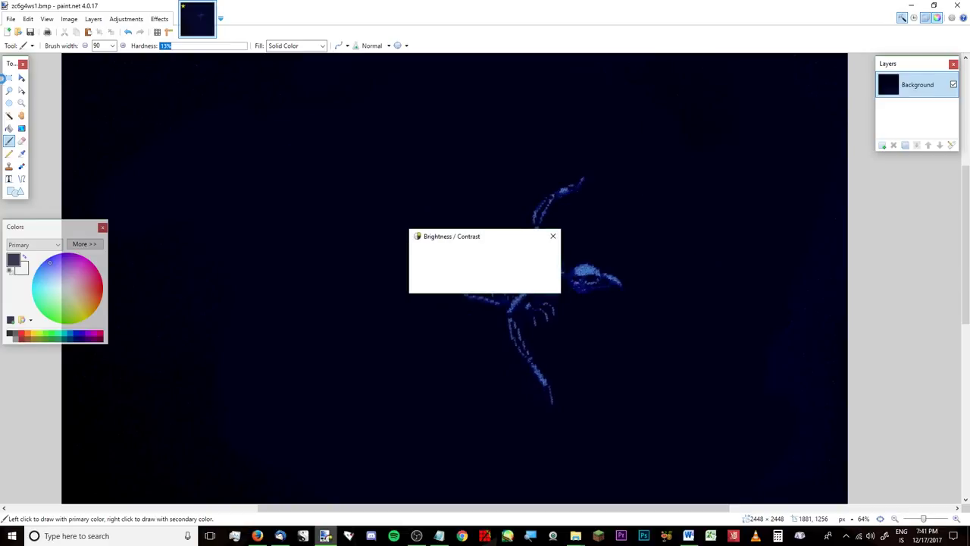
Step: Draw a square Rectangle Select area around the eagle skeleton, redoing the first attempt
{"action": "left_click", "coordinate": [9, 79]}
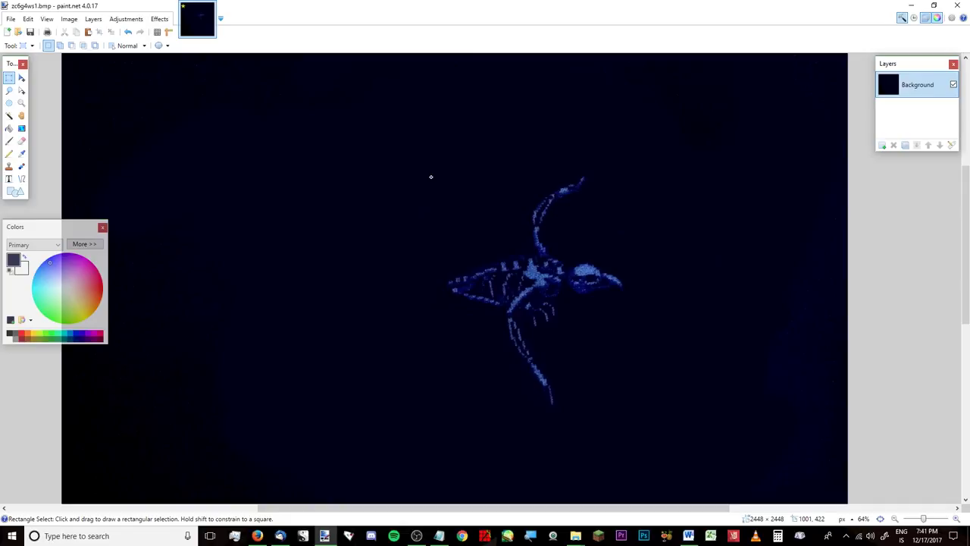
{"action": "left_click_drag", "start_coordinate": [382, 115], "coordinate": [693, 357]}
{"action": "scroll", "coordinate": [554, 312], "scroll_direction": "down", "scroll_amount": 2}
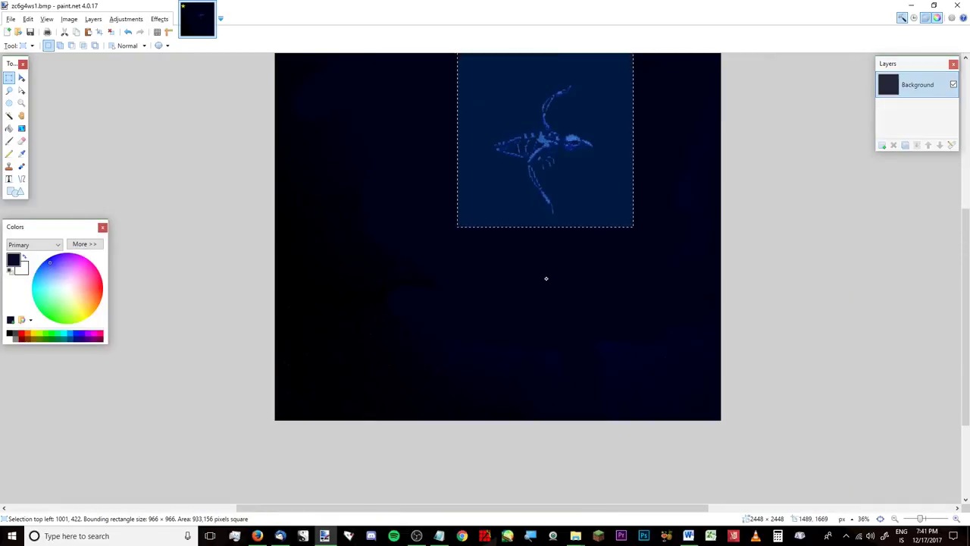
{"action": "left_click", "coordinate": [546, 278]}
{"action": "scroll", "coordinate": [546, 279], "scroll_direction": "up", "scroll_amount": 3}
{"action": "scroll", "coordinate": [561, 349], "scroll_direction": "down", "scroll_amount": 2}
{"action": "scroll", "coordinate": [598, 341], "scroll_direction": "left", "scroll_amount": 2}
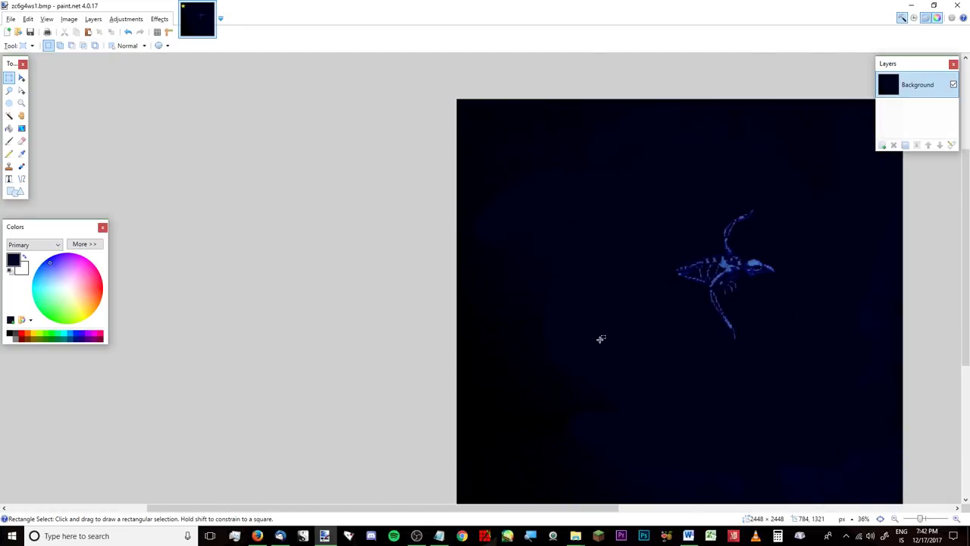
{"action": "scroll", "coordinate": [600, 339], "scroll_direction": "right", "scroll_amount": 2}
{"action": "scroll", "coordinate": [624, 310], "scroll_direction": "up", "scroll_amount": 2}
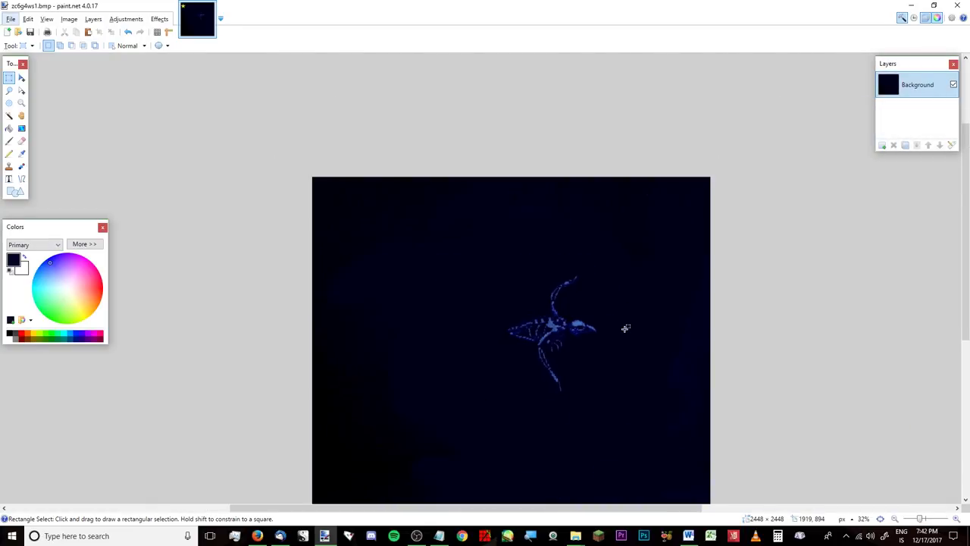
{"action": "scroll", "coordinate": [453, 254], "scroll_direction": "down", "scroll_amount": 2}
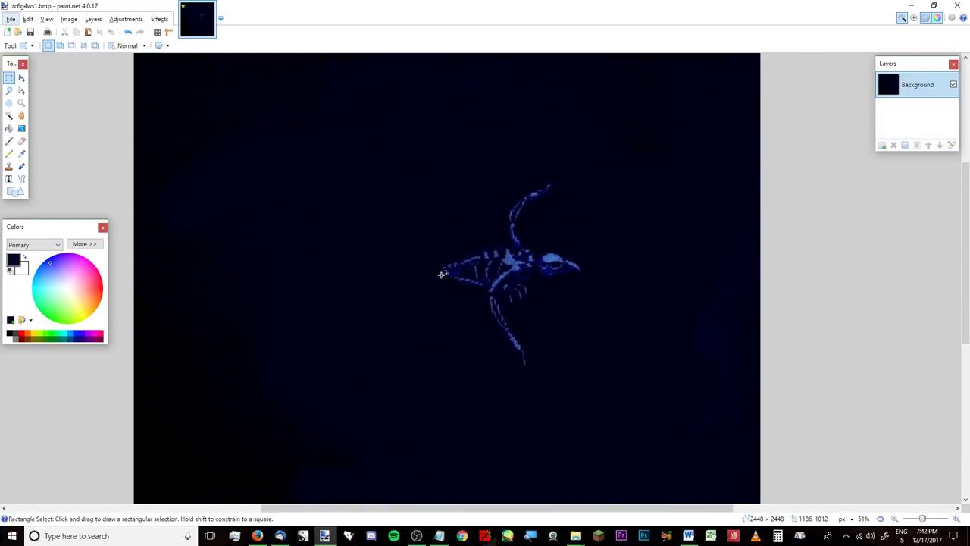
{"action": "left_click_drag", "start_coordinate": [408, 140], "coordinate": [649, 453]}
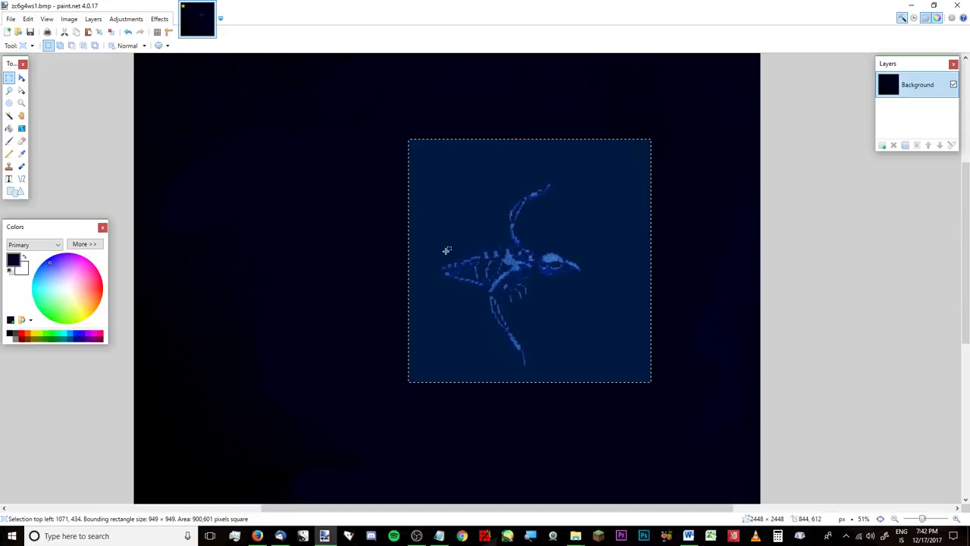
Step: Centre the square selection on the skeleton and crop the image to it (949 × 949)
{"action": "left_click", "coordinate": [22, 78]}
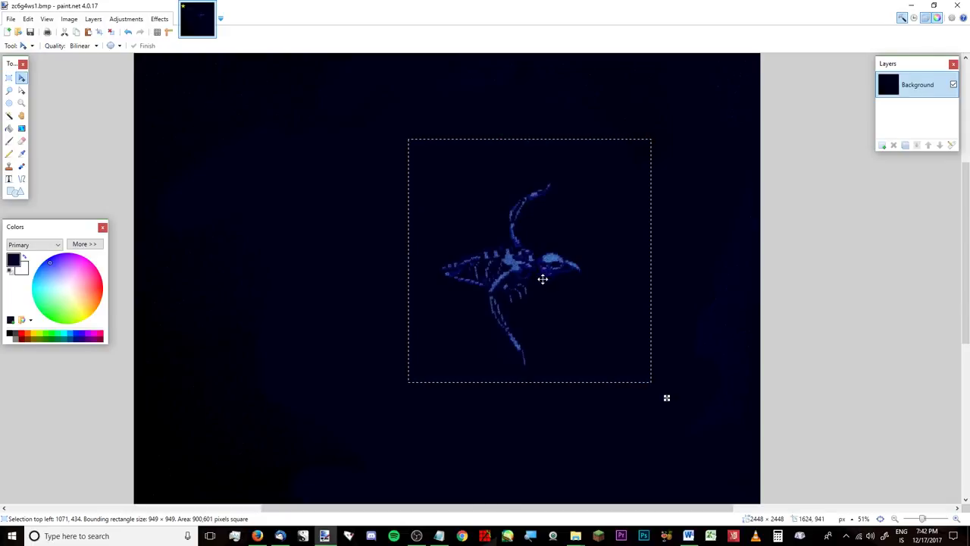
{"action": "left_click_drag", "start_coordinate": [541, 276], "coordinate": [520, 303]}
{"action": "key", "text": "ctrl+z"}
{"action": "left_click", "coordinate": [22, 90]}
{"action": "mouse_move", "coordinate": [596, 218]}
{"action": "left_mouse_down"}
{"action": "mouse_move", "coordinate": [581, 243]}
{"action": "mouse_move", "coordinate": [591, 240]}
{"action": "mouse_move", "coordinate": [584, 226]}
{"action": "left_mouse_up"}
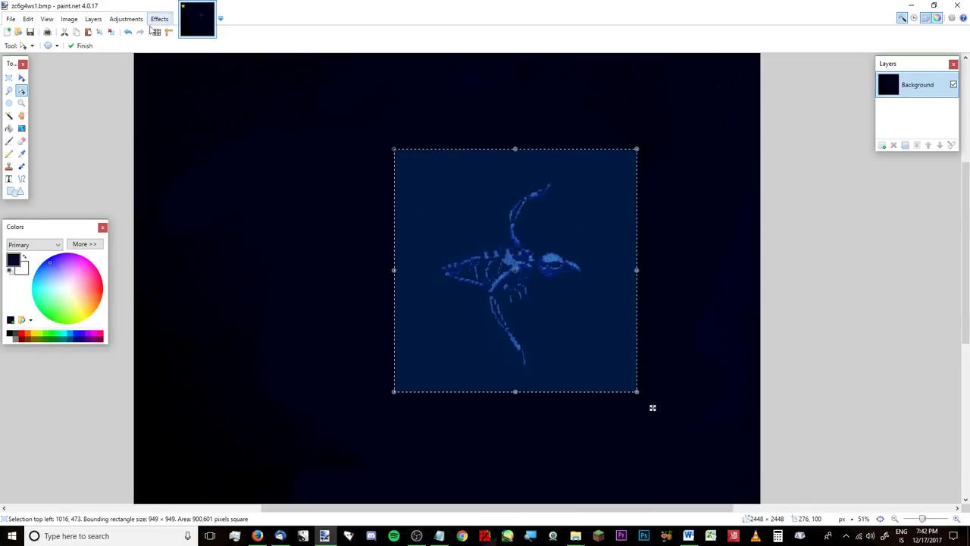
{"action": "left_click", "coordinate": [97, 31]}
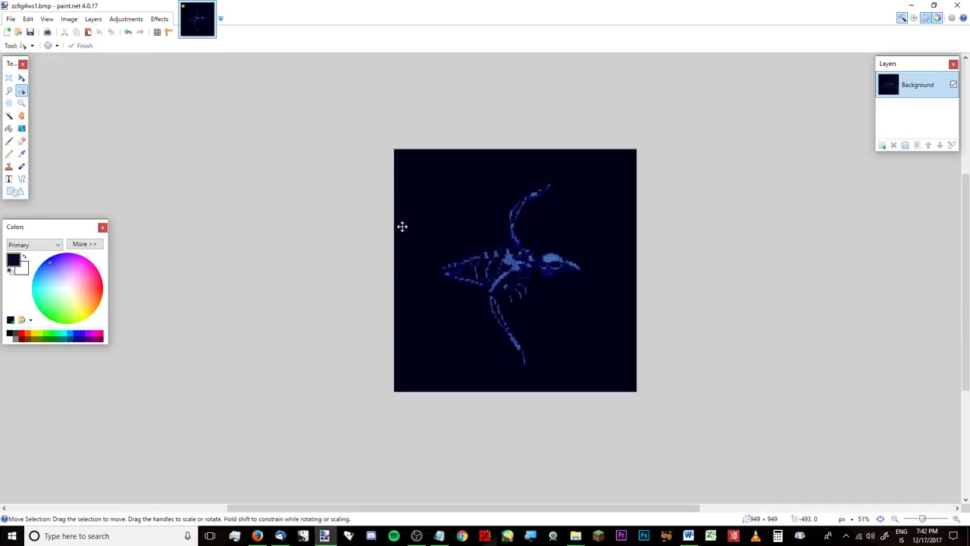
{"action": "scroll", "coordinate": [555, 294], "scroll_direction": "up", "scroll_amount": 2}
{"action": "scroll", "coordinate": [555, 294], "scroll_direction": "up", "scroll_amount": 3}
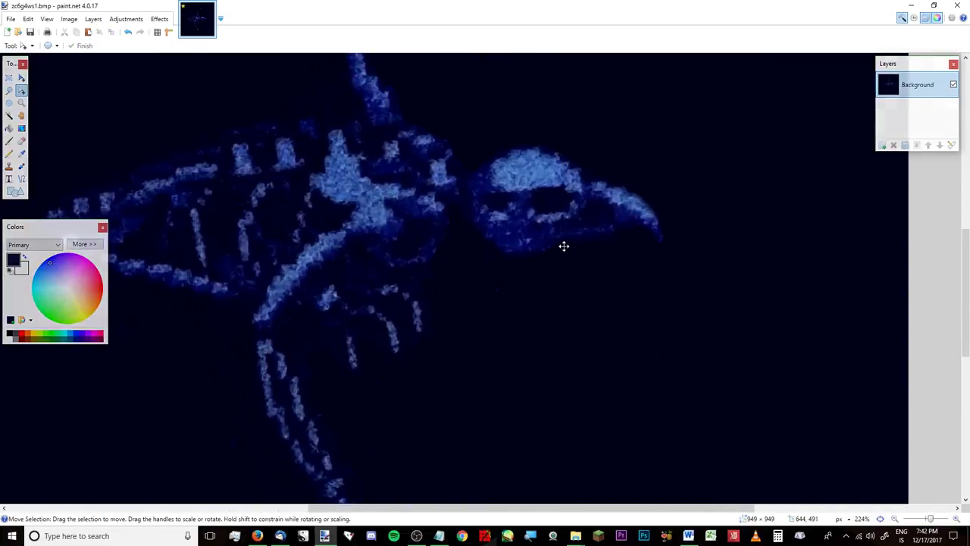
{"action": "scroll", "coordinate": [564, 245], "scroll_direction": "down", "scroll_amount": 3}
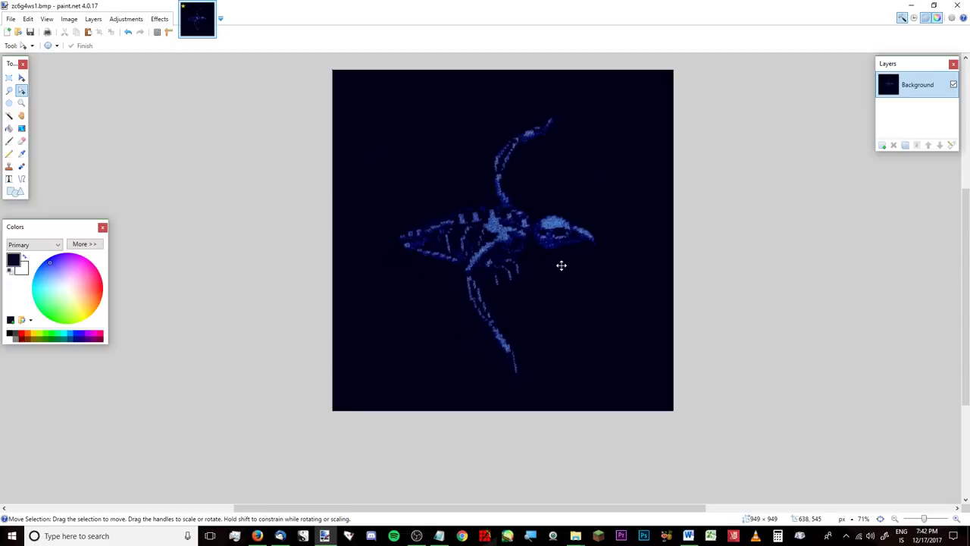
{"action": "scroll", "coordinate": [554, 261], "scroll_direction": "down", "scroll_amount": 3}
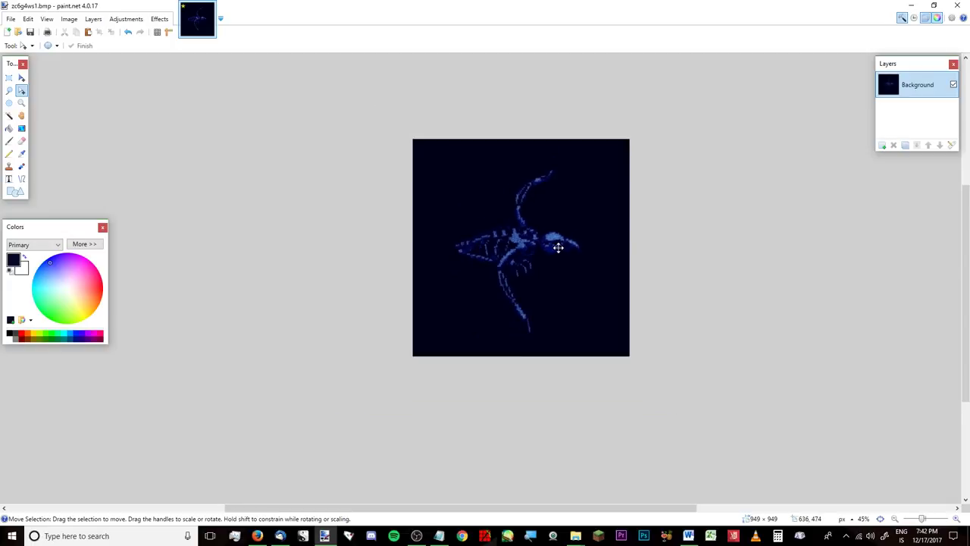
{"action": "scroll", "coordinate": [558, 247], "scroll_direction": "up", "scroll_amount": 2}
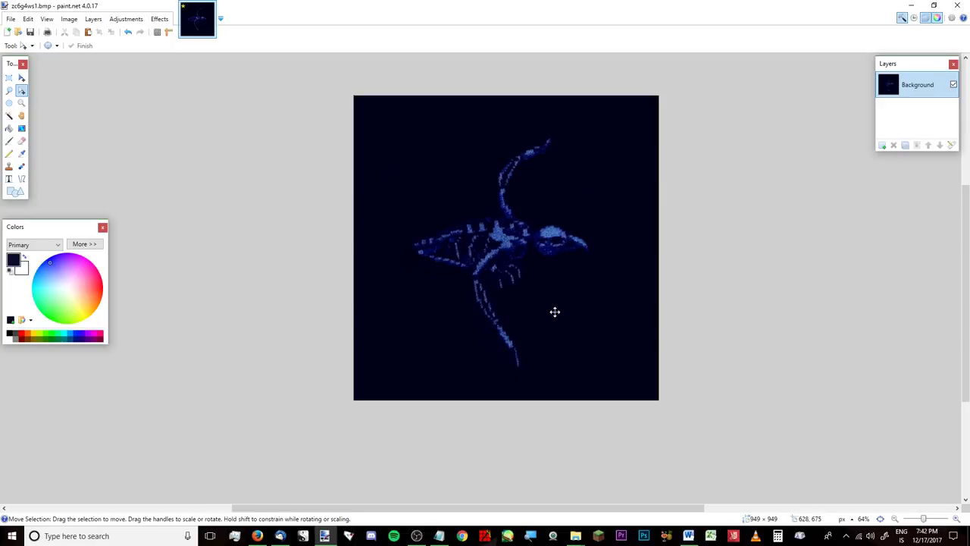
{"action": "scroll", "coordinate": [496, 282], "scroll_direction": "down", "scroll_amount": 2}
{"action": "scroll", "coordinate": [495, 282], "scroll_direction": "down", "scroll_amount": 1}
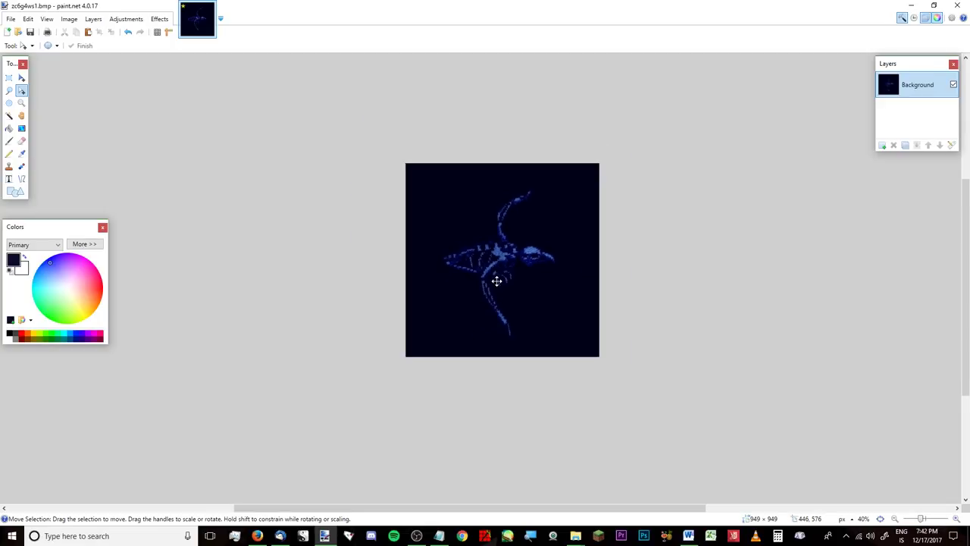